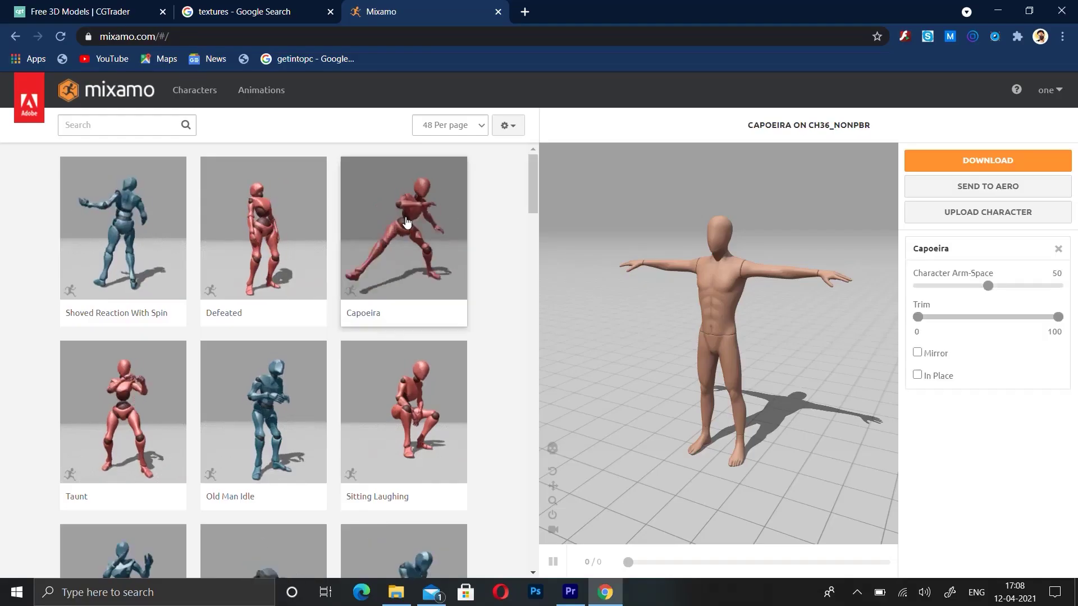
Step: Preview the Old Man Idle, Reaction, Crouch To Stand and Sword And Shield Pack animations in Mixamo
{"action": "left_click", "coordinate": [264, 415]}
{"action": "scroll", "coordinate": [303, 468], "scroll_direction": "down", "scroll_amount": 2}
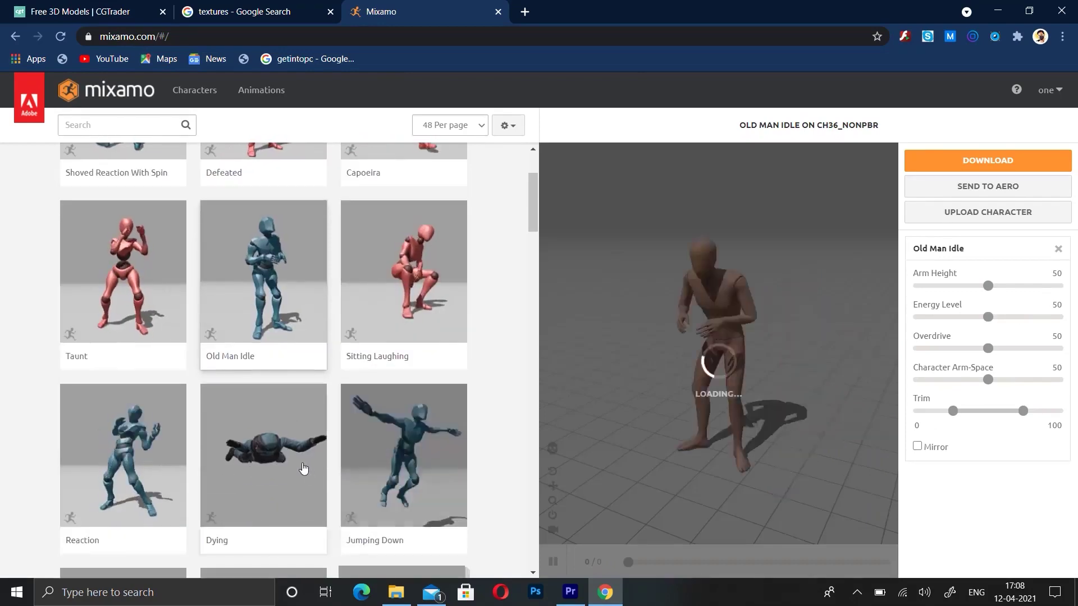
{"action": "left_click", "coordinate": [123, 449]}
{"action": "scroll", "coordinate": [315, 355], "scroll_direction": "down", "scroll_amount": 5}
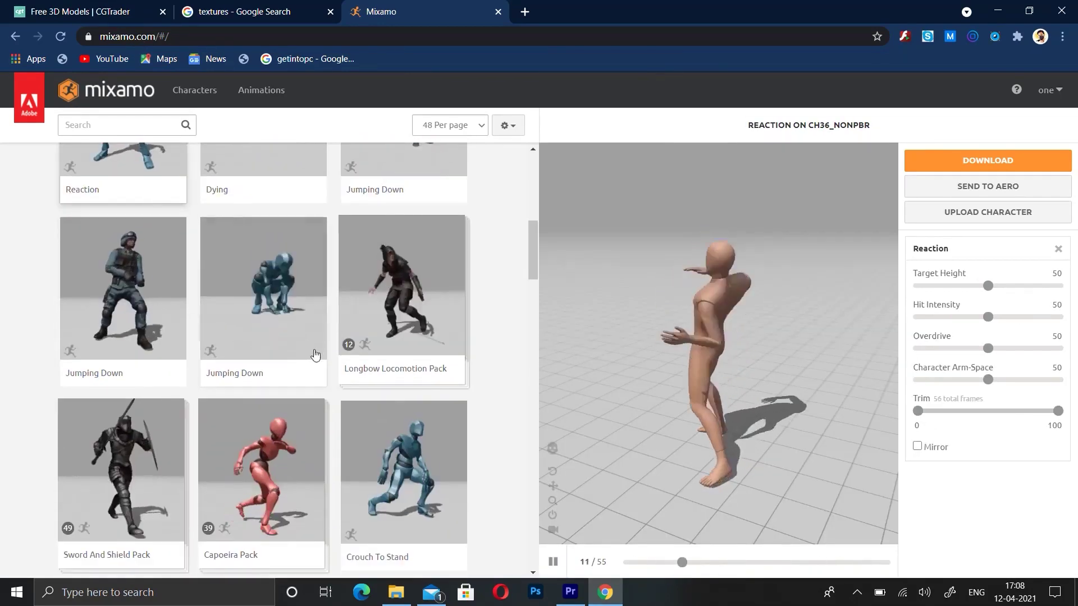
{"action": "left_click", "coordinate": [403, 472]}
{"action": "left_click", "coordinate": [121, 472]}
Step: Browse the V-Ray sphere renders and the CGTrader free models, going to page two
{"action": "scroll", "coordinate": [121, 471], "scroll_direction": "down", "scroll_amount": 3}
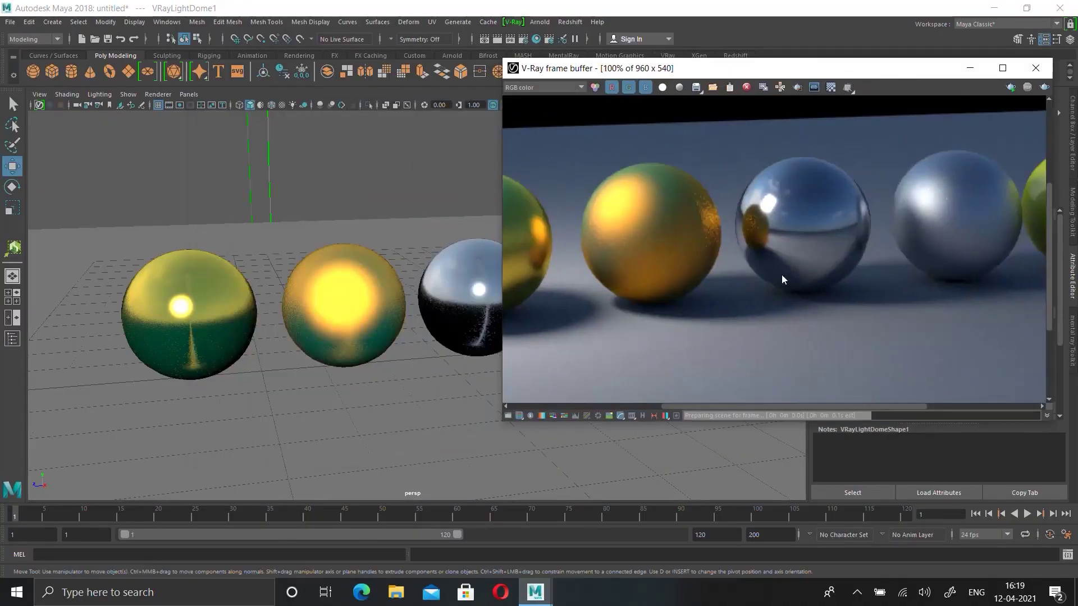
{"action": "scroll", "coordinate": [781, 275], "scroll_direction": "down", "scroll_amount": 2}
{"action": "left_click_drag", "start_coordinate": [360, 359], "coordinate": [271, 330], "text": "alt"}
{"action": "scroll", "coordinate": [224, 378], "scroll_direction": "up", "scroll_amount": 5}
{"action": "scroll", "coordinate": [268, 390], "scroll_direction": "up", "scroll_amount": 3}
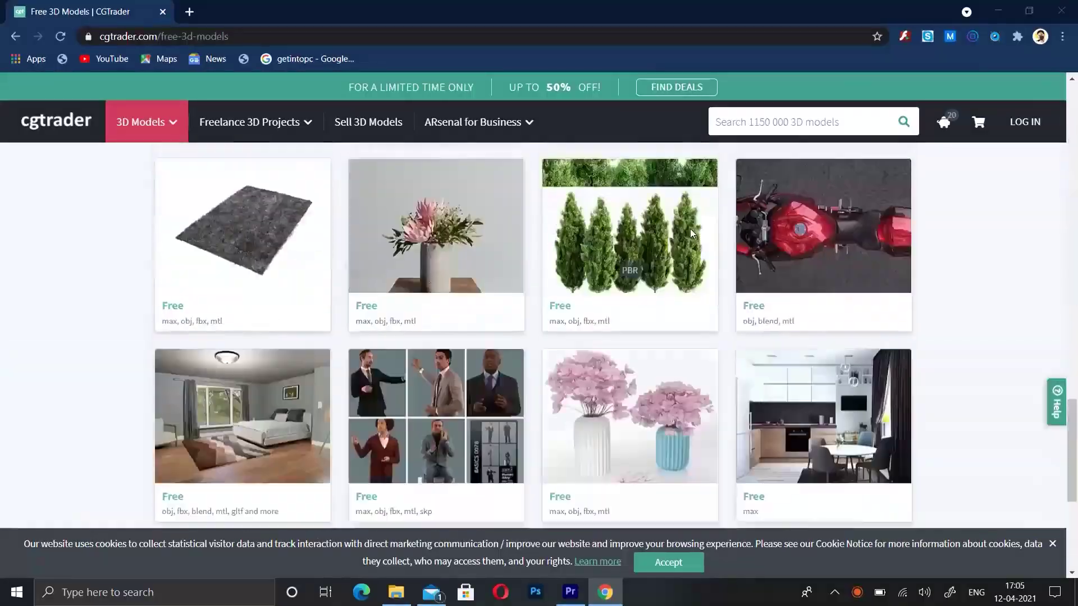
{"action": "scroll", "coordinate": [692, 233], "scroll_direction": "up", "scroll_amount": 1}
{"action": "scroll", "coordinate": [604, 392], "scroll_direction": "down", "scroll_amount": 5}
{"action": "left_click", "coordinate": [486, 373]}
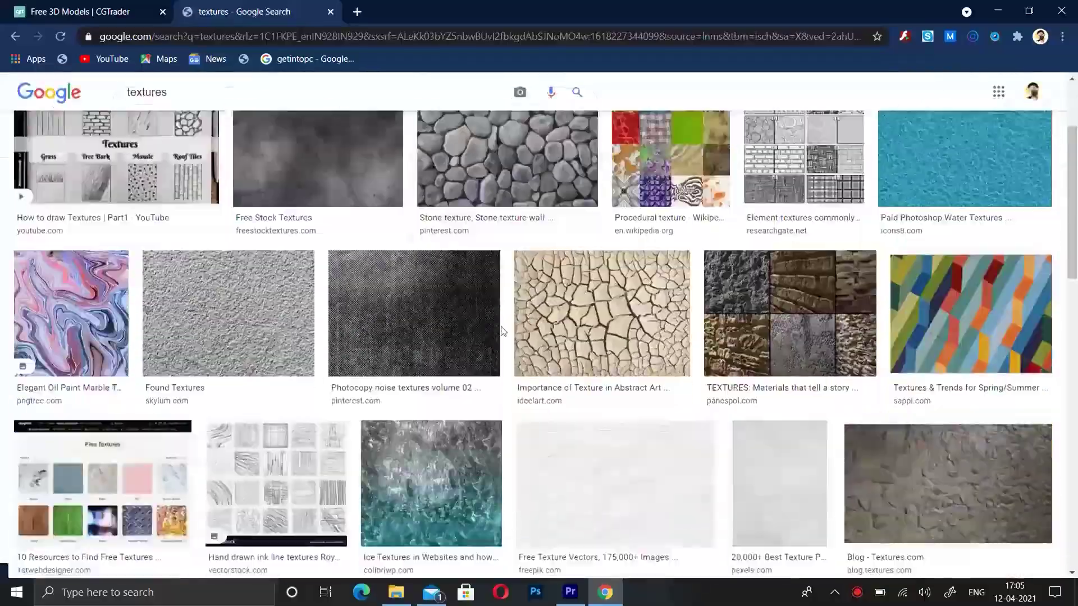
{"action": "scroll", "coordinate": [503, 332], "scroll_direction": "down", "scroll_amount": 20}
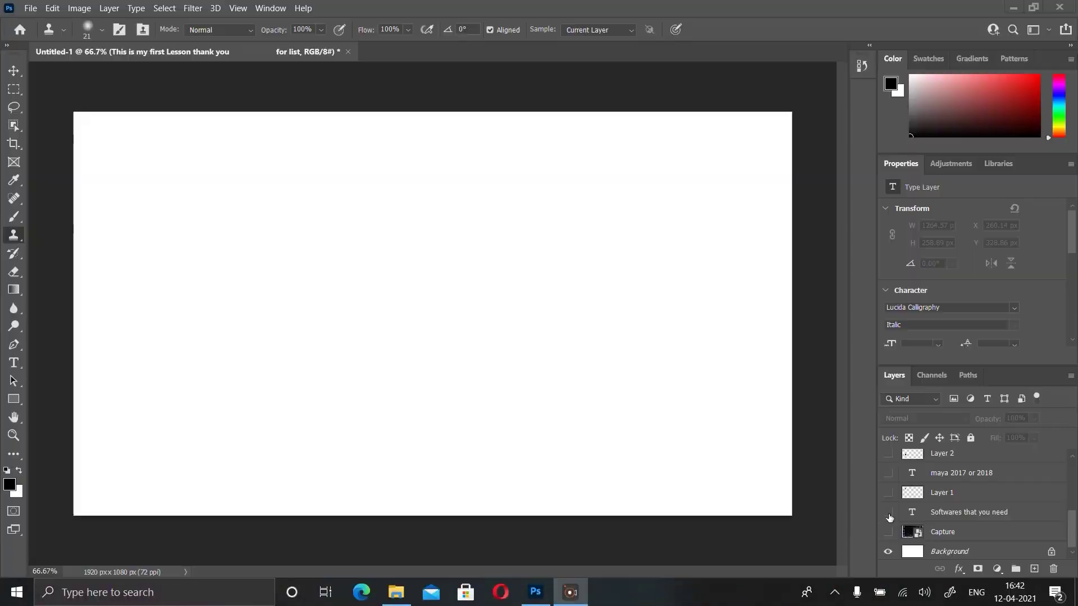
Step: Reveal the 'Softwares that you need' heading with the Maya, DaVinci Resolve and Photoshop entries and icons
{"action": "left_click", "coordinate": [887, 512]}
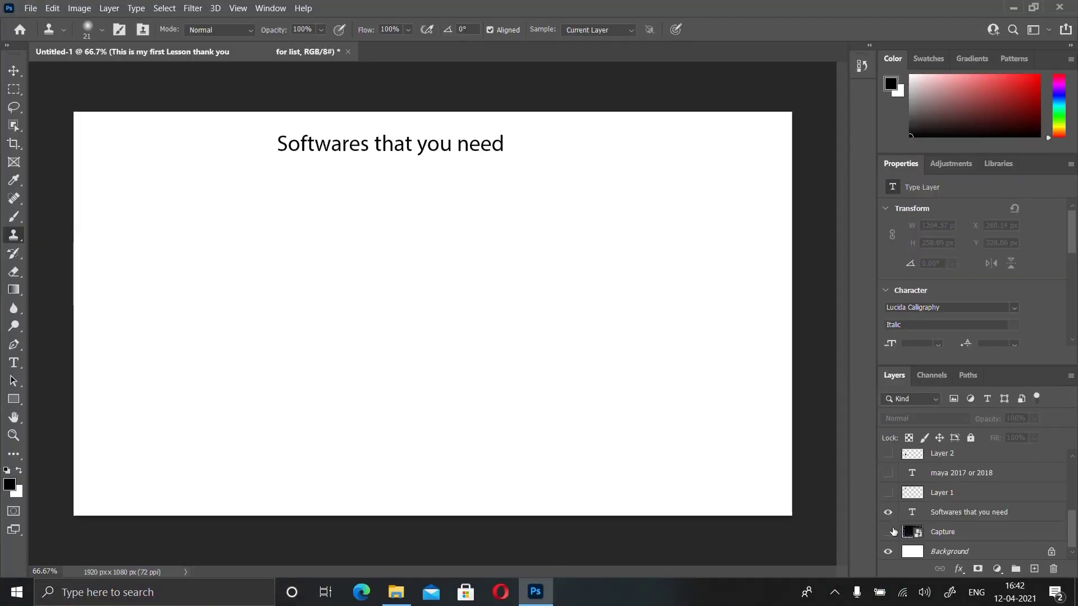
{"action": "left_click_drag", "start_coordinate": [888, 492], "coordinate": [887, 453]}
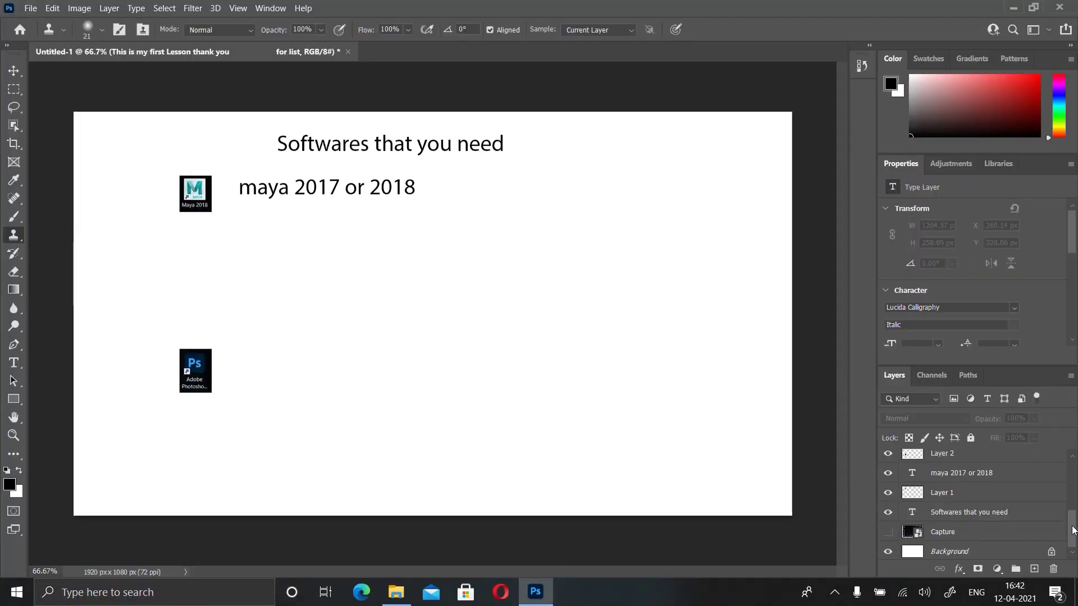
{"action": "scroll", "coordinate": [1072, 531], "scroll_direction": "up", "scroll_amount": 2}
{"action": "left_click", "coordinate": [888, 472]}
{"action": "left_click", "coordinate": [887, 512]}
{"action": "left_click", "coordinate": [887, 491]}
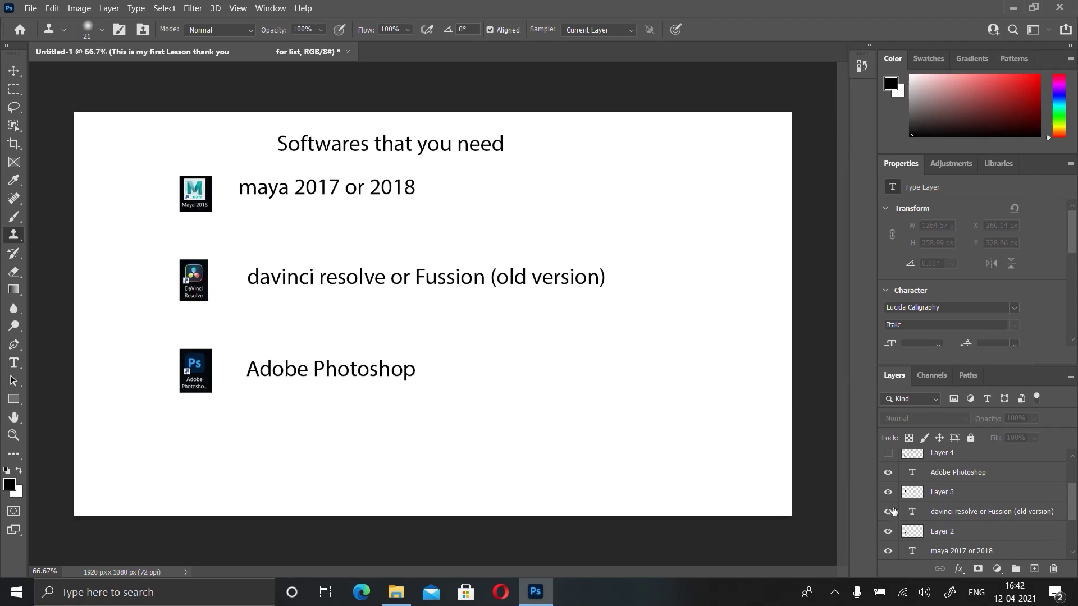
Step: Handwrite the 'Lesson - 1' heading on the new layer
{"action": "scroll", "coordinate": [1073, 499], "scroll_direction": "up", "scroll_amount": 3}
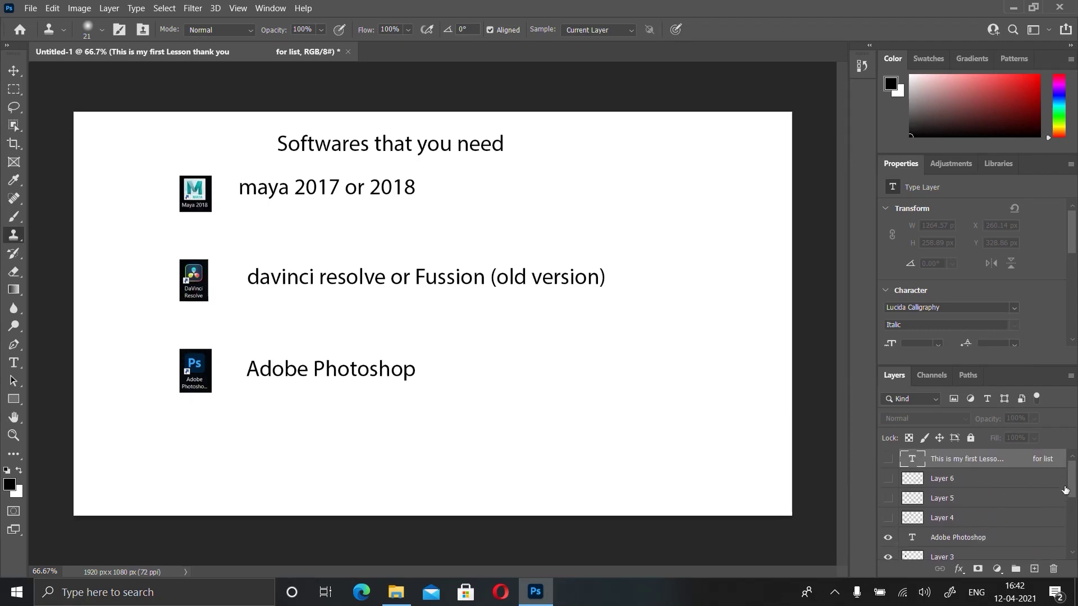
{"action": "scroll", "coordinate": [1065, 490], "scroll_direction": "down", "scroll_amount": 3}
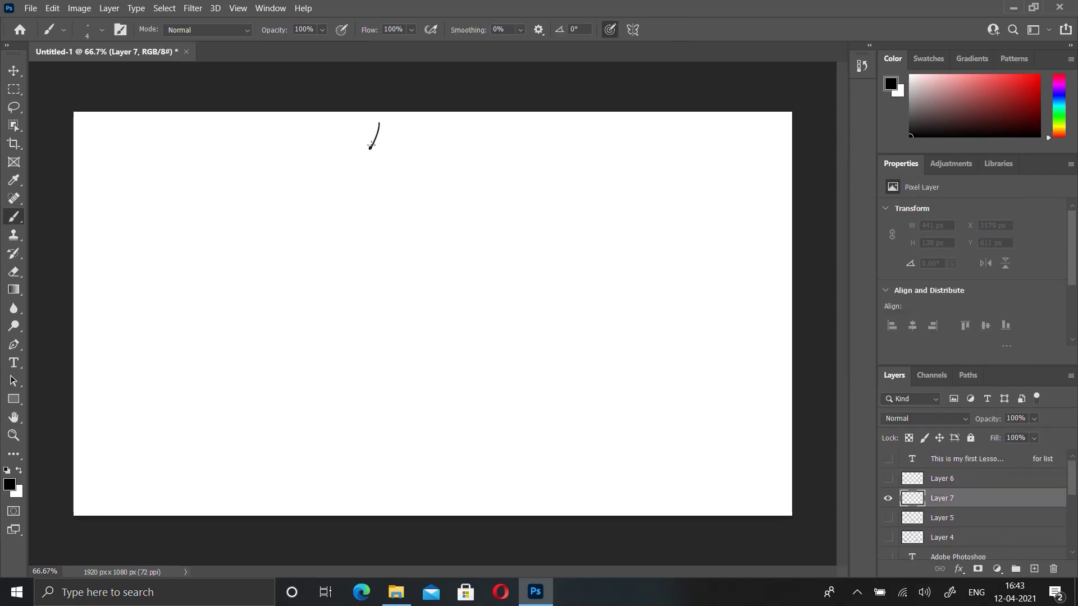
{"action": "mouse_move", "coordinate": [370, 146]}
{"action": "left_mouse_down"}
{"action": "mouse_move", "coordinate": [447, 141]}
{"action": "mouse_move", "coordinate": [354, 196]}
{"action": "mouse_move", "coordinate": [399, 204]}
{"action": "mouse_move", "coordinate": [446, 195]}
{"action": "mouse_move", "coordinate": [156, 270]}
{"action": "mouse_move", "coordinate": [356, 254]}
{"action": "mouse_move", "coordinate": [398, 264]}
{"action": "mouse_move", "coordinate": [397, 283]}
{"action": "mouse_move", "coordinate": [436, 263]}
{"action": "left_mouse_up"}
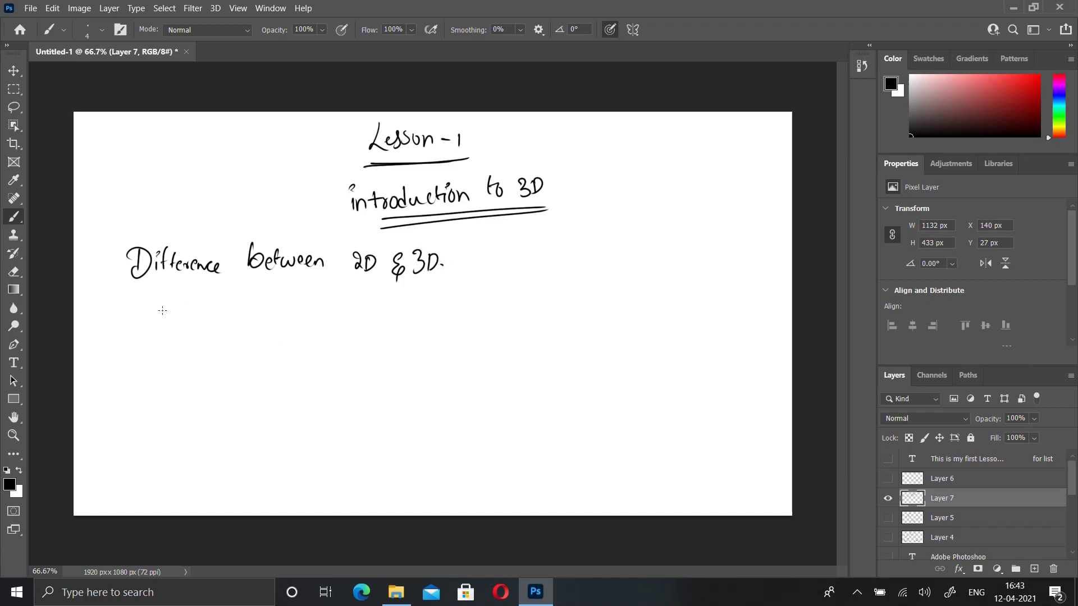
Step: Write the 2D label and draw its two-axis diagram
{"action": "left_click_drag", "start_coordinate": [126, 312], "coordinate": [144, 345]}
{"action": "left_click_drag", "start_coordinate": [211, 303], "coordinate": [202, 354]}
{"action": "mouse_move", "coordinate": [207, 305]}
{"action": "left_mouse_down"}
{"action": "mouse_move", "coordinate": [198, 368]}
{"action": "mouse_move", "coordinate": [280, 368]}
{"action": "left_mouse_up"}
{"action": "left_click_drag", "start_coordinate": [265, 356], "coordinate": [270, 376]}
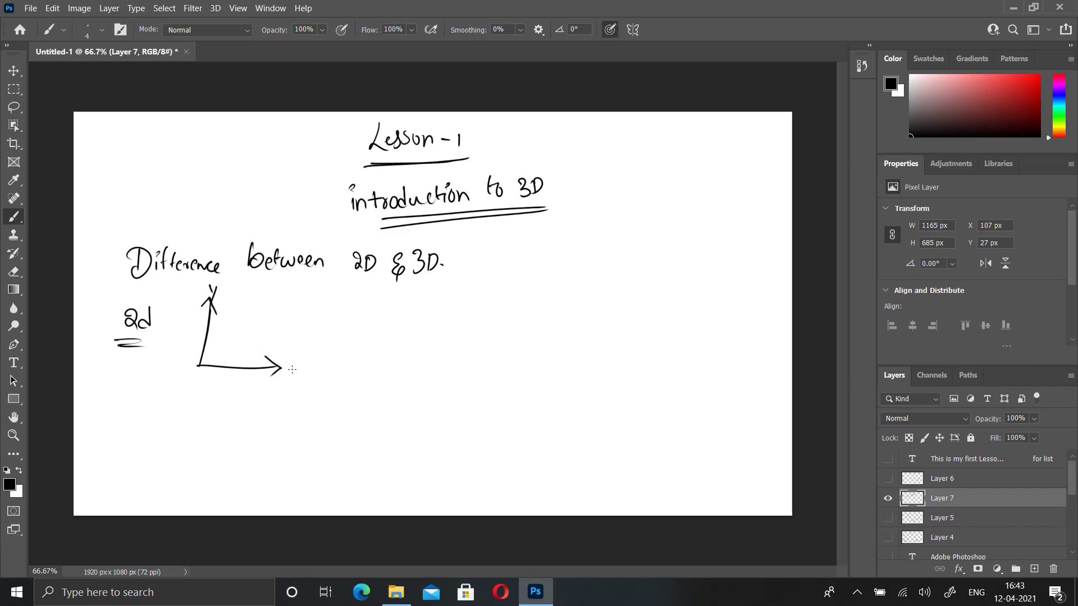
Step: Write an underlined 3D label and draw three axes labelled x and z
{"action": "mouse_move", "coordinate": [457, 309]}
{"action": "left_mouse_down"}
{"action": "mouse_move", "coordinate": [459, 332]}
{"action": "mouse_move", "coordinate": [476, 330]}
{"action": "left_mouse_up"}
{"action": "left_click_drag", "start_coordinate": [454, 340], "coordinate": [489, 335]}
{"action": "mouse_move", "coordinate": [450, 348]}
{"action": "left_mouse_down"}
{"action": "mouse_move", "coordinate": [489, 342]}
{"action": "mouse_move", "coordinate": [568, 270]}
{"action": "left_mouse_up"}
{"action": "mouse_move", "coordinate": [556, 318]}
{"action": "left_mouse_down"}
{"action": "mouse_move", "coordinate": [548, 359]}
{"action": "mouse_move", "coordinate": [664, 364]}
{"action": "left_mouse_up"}
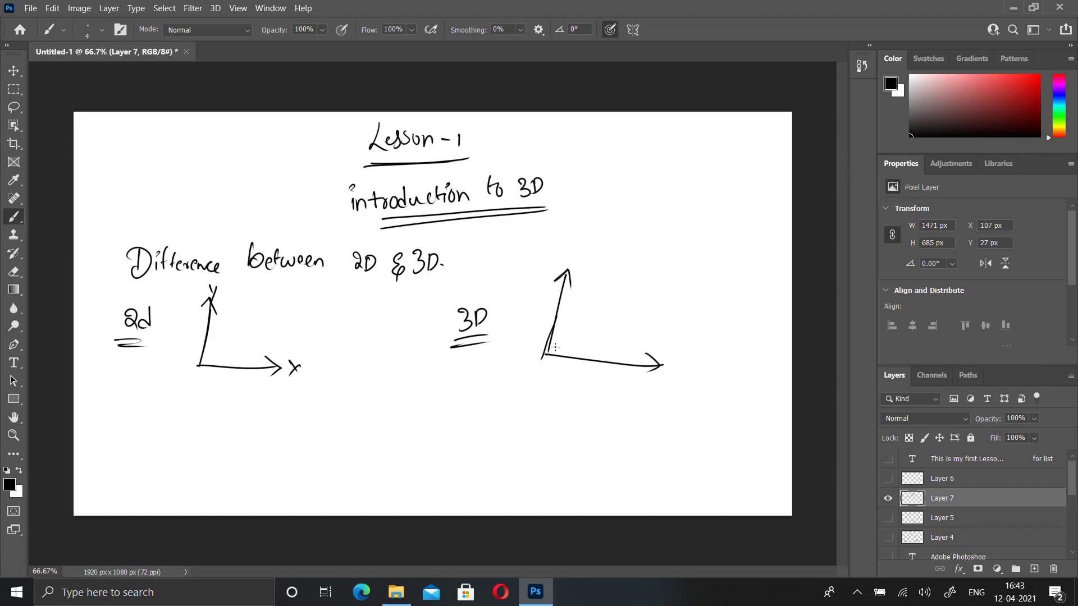
{"action": "left_click_drag", "start_coordinate": [543, 354], "coordinate": [604, 318]}
{"action": "left_click_drag", "start_coordinate": [670, 360], "coordinate": [684, 369]}
{"action": "left_click_drag", "start_coordinate": [681, 357], "coordinate": [663, 373]}
{"action": "left_click_drag", "start_coordinate": [617, 305], "coordinate": [631, 316]}
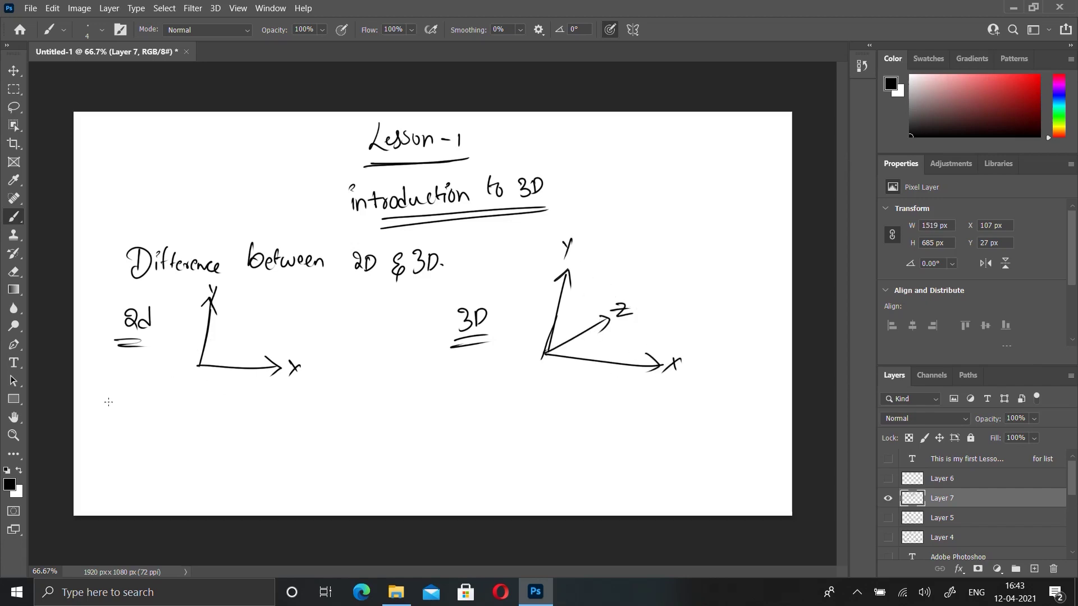
Step: Draw a square and label it '2D Shape Square'
{"action": "left_click_drag", "start_coordinate": [142, 413], "coordinate": [140, 484]}
{"action": "mouse_move", "coordinate": [144, 419]}
{"action": "left_mouse_down"}
{"action": "mouse_move", "coordinate": [235, 425]}
{"action": "mouse_move", "coordinate": [220, 487]}
{"action": "left_mouse_up"}
{"action": "left_click_drag", "start_coordinate": [140, 484], "coordinate": [236, 489]}
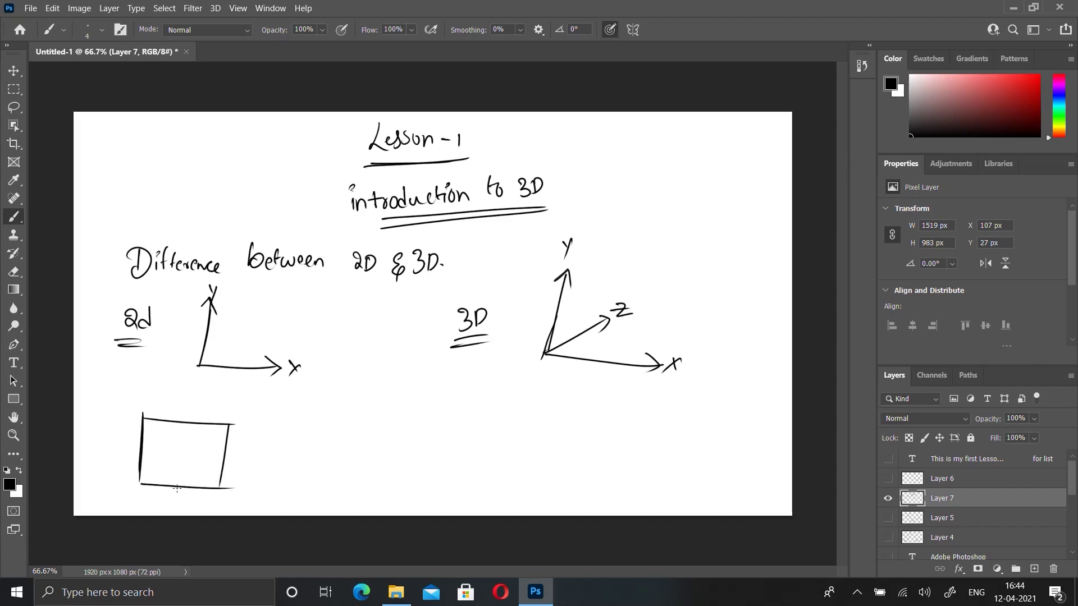
{"action": "mouse_move", "coordinate": [243, 449]}
{"action": "left_mouse_down"}
{"action": "mouse_move", "coordinate": [252, 462]}
{"action": "mouse_move", "coordinate": [309, 466]}
{"action": "left_mouse_up"}
{"action": "left_click_drag", "start_coordinate": [315, 455], "coordinate": [318, 466]}
{"action": "mouse_move", "coordinate": [322, 452]}
{"action": "left_mouse_down"}
{"action": "mouse_move", "coordinate": [320, 478]}
{"action": "mouse_move", "coordinate": [265, 506]}
{"action": "mouse_move", "coordinate": [288, 511]}
{"action": "left_mouse_up"}
{"action": "mouse_move", "coordinate": [298, 486]}
{"action": "left_mouse_down"}
{"action": "mouse_move", "coordinate": [308, 497]}
{"action": "mouse_move", "coordinate": [329, 486]}
{"action": "left_mouse_up"}
Step: Sketch a wireframe cube from front and back squares joined at the corners
{"action": "mouse_move", "coordinate": [517, 405]}
{"action": "left_mouse_down"}
{"action": "mouse_move", "coordinate": [506, 480]}
{"action": "mouse_move", "coordinate": [518, 415]}
{"action": "left_mouse_up"}
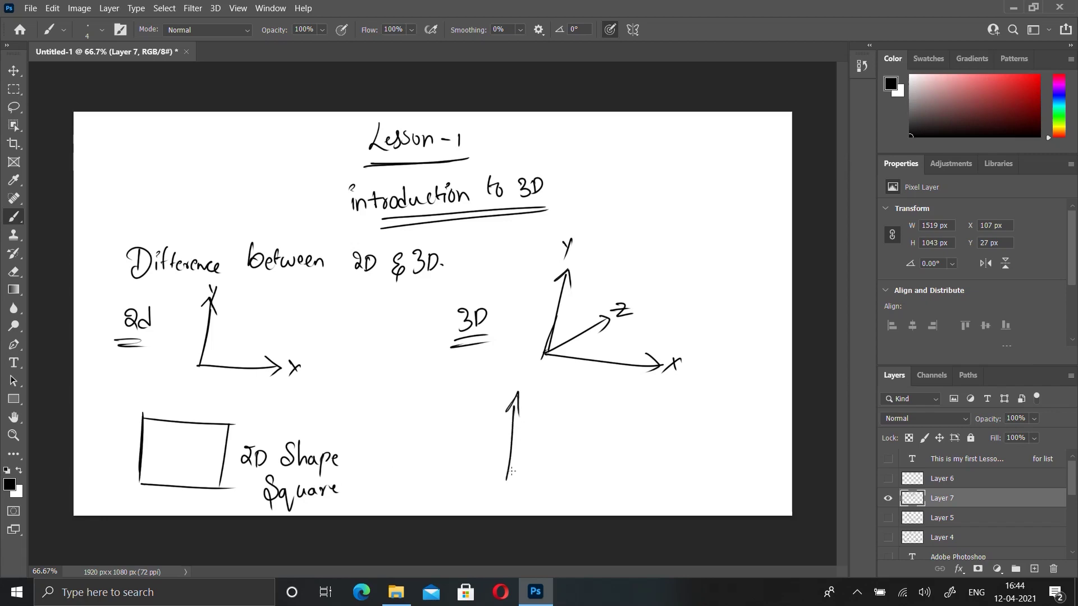
{"action": "left_click_drag", "start_coordinate": [501, 484], "coordinate": [591, 491]}
{"action": "left_click_drag", "start_coordinate": [508, 403], "coordinate": [584, 414]}
{"action": "mouse_move", "coordinate": [516, 406]}
{"action": "left_mouse_down"}
{"action": "mouse_move", "coordinate": [604, 408]}
{"action": "mouse_move", "coordinate": [594, 490]}
{"action": "left_mouse_up"}
{"action": "left_click_drag", "start_coordinate": [543, 374], "coordinate": [533, 461]}
{"action": "mouse_move", "coordinate": [546, 381]}
{"action": "left_mouse_down"}
{"action": "mouse_move", "coordinate": [631, 396]}
{"action": "mouse_move", "coordinate": [637, 416]}
{"action": "mouse_move", "coordinate": [542, 450]}
{"action": "left_mouse_up"}
{"action": "mouse_move", "coordinate": [637, 472]}
{"action": "left_mouse_down"}
{"action": "mouse_move", "coordinate": [531, 453]}
{"action": "mouse_move", "coordinate": [491, 494]}
{"action": "mouse_move", "coordinate": [584, 495]}
{"action": "left_mouse_up"}
{"action": "mouse_move", "coordinate": [545, 371]}
{"action": "left_mouse_down"}
{"action": "mouse_move", "coordinate": [502, 401]}
{"action": "mouse_move", "coordinate": [508, 409]}
{"action": "left_mouse_up"}
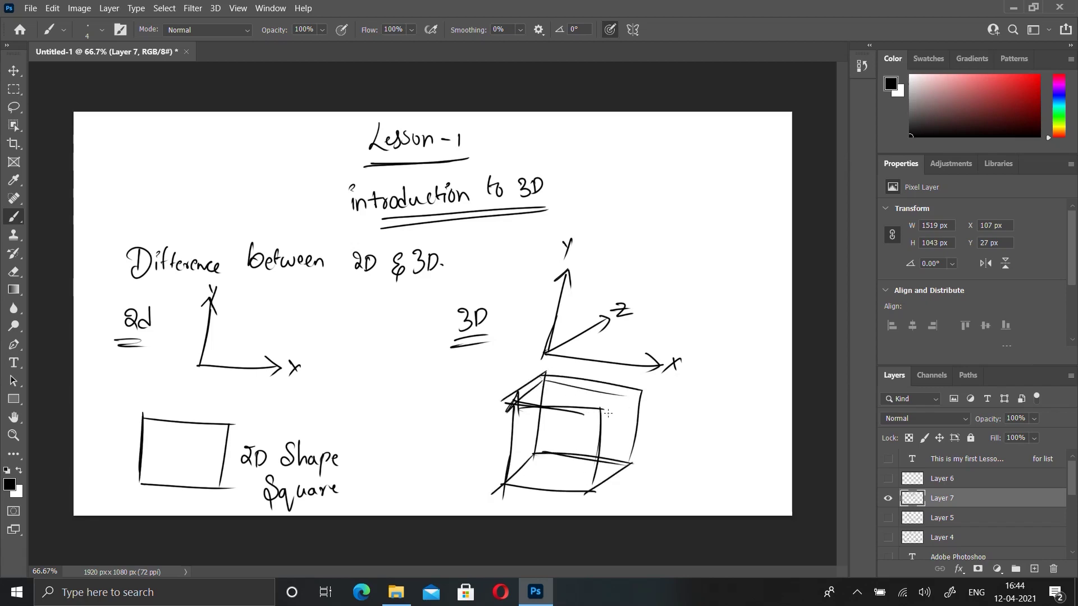
{"action": "left_click", "coordinate": [1034, 568]}
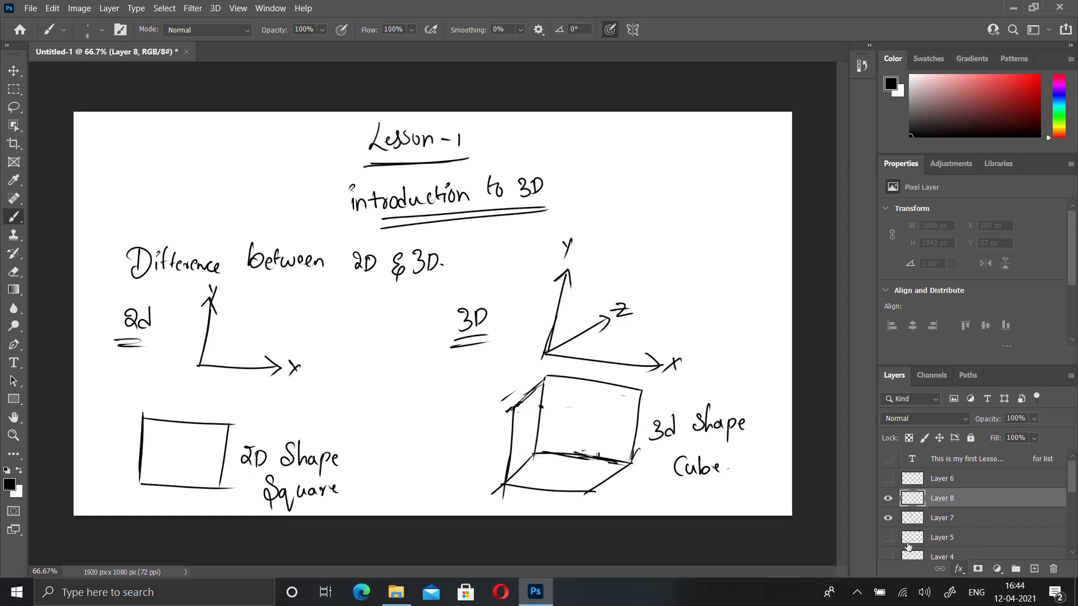
Step: On a fresh page, write '3D' and sketch a box, erasing its hidden lines
{"action": "left_click", "coordinate": [887, 517]}
{"action": "left_click_drag", "start_coordinate": [169, 166], "coordinate": [165, 182]}
{"action": "left_click_drag", "start_coordinate": [181, 168], "coordinate": [187, 176]}
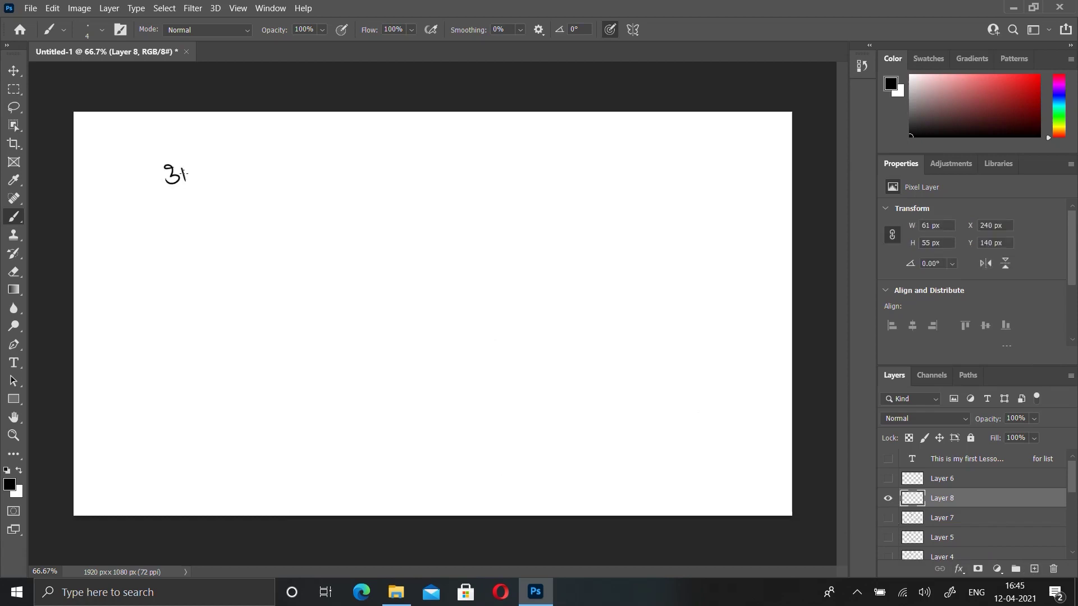
{"action": "mouse_move", "coordinate": [229, 301]}
{"action": "left_mouse_down"}
{"action": "mouse_move", "coordinate": [210, 211]}
{"action": "mouse_move", "coordinate": [323, 188]}
{"action": "mouse_move", "coordinate": [343, 258]}
{"action": "left_mouse_up"}
{"action": "left_click_drag", "start_coordinate": [234, 298], "coordinate": [343, 258]}
{"action": "left_click_drag", "start_coordinate": [219, 175], "coordinate": [250, 269]}
{"action": "mouse_move", "coordinate": [214, 177]}
{"action": "left_mouse_down"}
{"action": "mouse_move", "coordinate": [328, 159]}
{"action": "mouse_move", "coordinate": [350, 230]}
{"action": "left_mouse_up"}
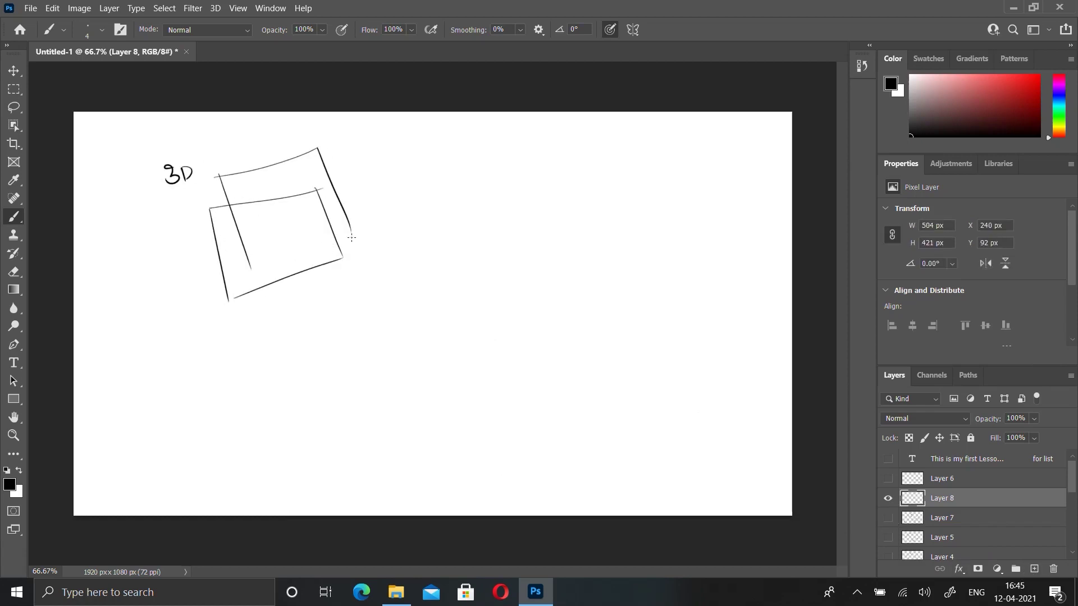
{"action": "mouse_move", "coordinate": [251, 268]}
{"action": "left_mouse_down"}
{"action": "mouse_move", "coordinate": [375, 213]}
{"action": "mouse_move", "coordinate": [327, 264]}
{"action": "left_mouse_up"}
{"action": "left_click_drag", "start_coordinate": [218, 176], "coordinate": [202, 213]}
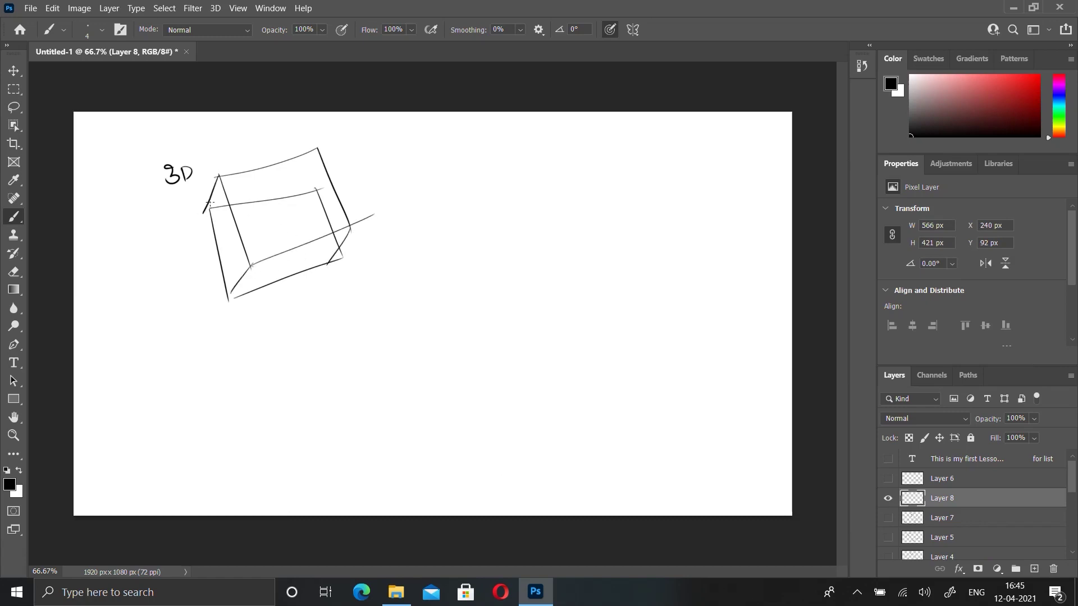
{"action": "key", "text": "e"}
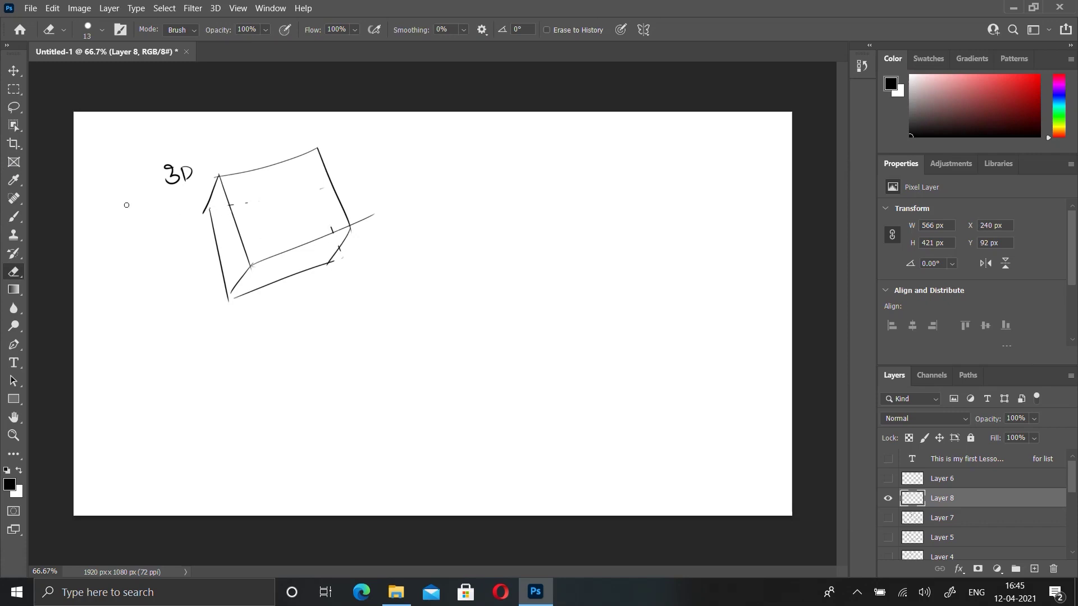
{"action": "left_click", "coordinate": [14, 217]}
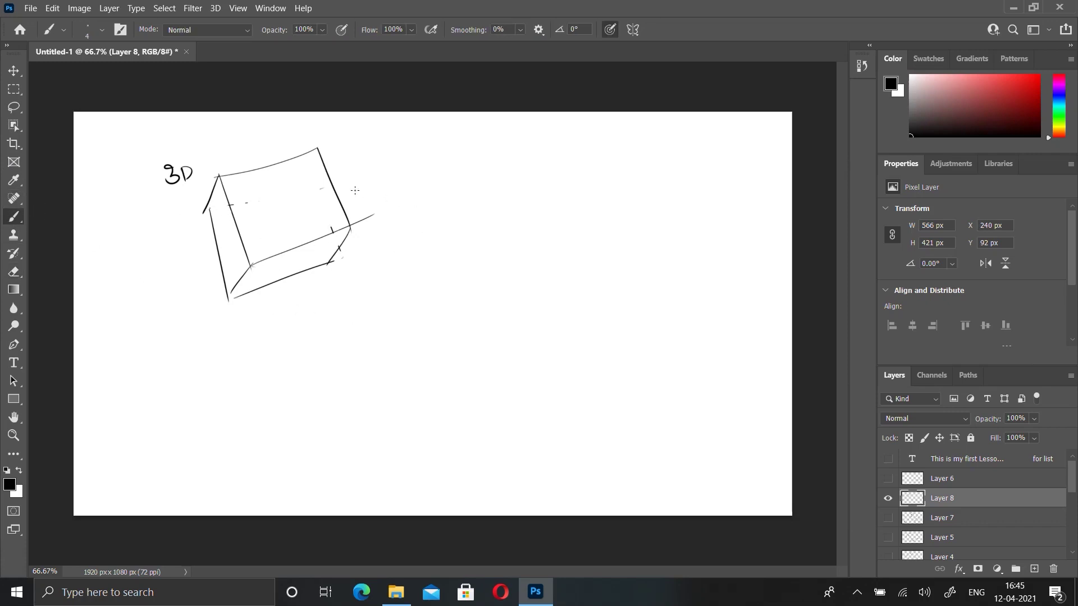
Step: Draw an arrow from the box to the note 'faces, edges & vertices'
{"action": "left_click_drag", "start_coordinate": [352, 190], "coordinate": [393, 197]}
{"action": "mouse_move", "coordinate": [433, 167]}
{"action": "left_mouse_down"}
{"action": "mouse_move", "coordinate": [427, 215]}
{"action": "mouse_move", "coordinate": [463, 191]}
{"action": "mouse_move", "coordinate": [540, 179]}
{"action": "mouse_move", "coordinate": [536, 216]}
{"action": "mouse_move", "coordinate": [556, 182]}
{"action": "mouse_move", "coordinate": [568, 194]}
{"action": "left_mouse_up"}
{"action": "left_click_drag", "start_coordinate": [592, 172], "coordinate": [617, 179]}
{"action": "left_click_drag", "start_coordinate": [620, 168], "coordinate": [624, 182]}
{"action": "left_click_drag", "start_coordinate": [629, 175], "coordinate": [657, 179]}
Step: Underline the top 3D label and write '3D has Space' below the box
{"action": "left_click_drag", "start_coordinate": [198, 177], "coordinate": [181, 187]}
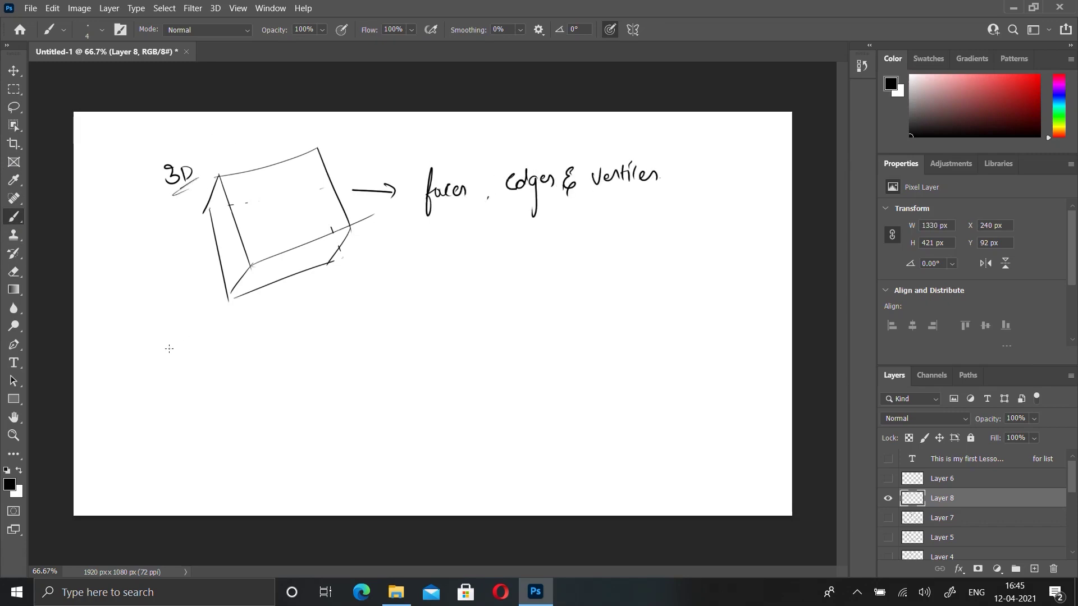
{"action": "left_click_drag", "start_coordinate": [159, 347], "coordinate": [157, 364]}
{"action": "left_click_drag", "start_coordinate": [176, 352], "coordinate": [187, 374]}
{"action": "left_click_drag", "start_coordinate": [201, 336], "coordinate": [202, 363]}
{"action": "left_click_drag", "start_coordinate": [203, 354], "coordinate": [233, 359]}
{"action": "left_click_drag", "start_coordinate": [271, 335], "coordinate": [264, 353]}
{"action": "left_click_drag", "start_coordinate": [277, 344], "coordinate": [279, 370]}
{"action": "left_click_drag", "start_coordinate": [284, 340], "coordinate": [404, 340]}
Step: Continue the note with 'We can Place ... we want'
{"action": "left_click_drag", "start_coordinate": [414, 335], "coordinate": [458, 346]}
{"action": "left_click_drag", "start_coordinate": [457, 325], "coordinate": [466, 332]}
{"action": "mouse_move", "coordinate": [470, 313]}
{"action": "left_mouse_down"}
{"action": "mouse_move", "coordinate": [475, 334]}
{"action": "mouse_move", "coordinate": [534, 331]}
{"action": "left_mouse_up"}
{"action": "mouse_move", "coordinate": [540, 306]}
{"action": "left_mouse_down"}
{"action": "mouse_move", "coordinate": [543, 325]}
{"action": "mouse_move", "coordinate": [682, 333]}
{"action": "left_mouse_up"}
{"action": "left_click_drag", "start_coordinate": [688, 323], "coordinate": [705, 336]}
{"action": "left_click_drag", "start_coordinate": [701, 327], "coordinate": [707, 328]}
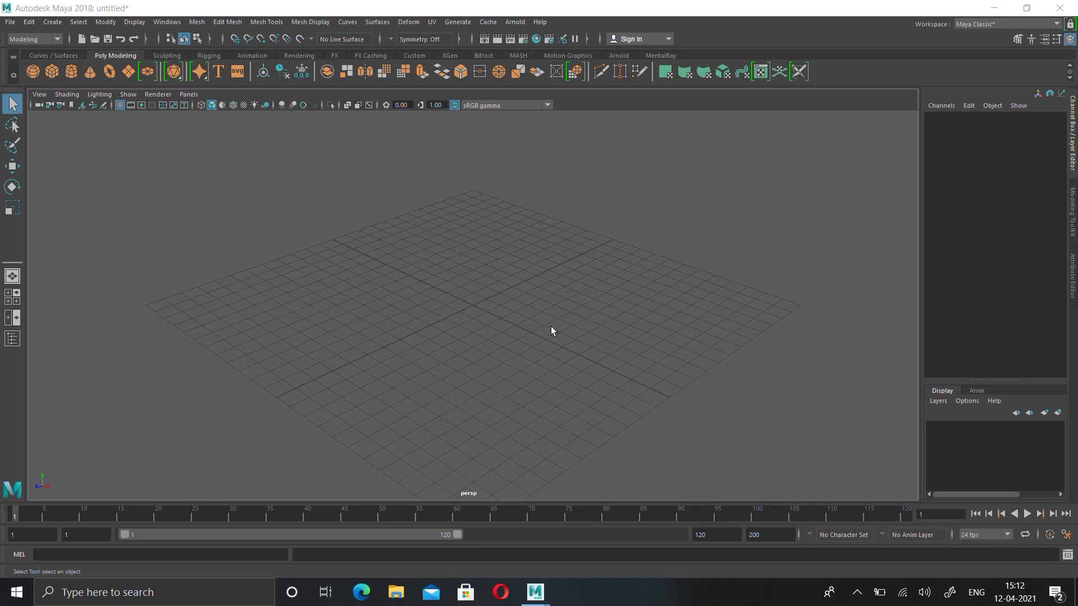
Step: Orbit, tumble and pan the view around the empty Maya ground grid
{"action": "left_click_drag", "start_coordinate": [551, 331], "coordinate": [437, 316], "text": "alt"}
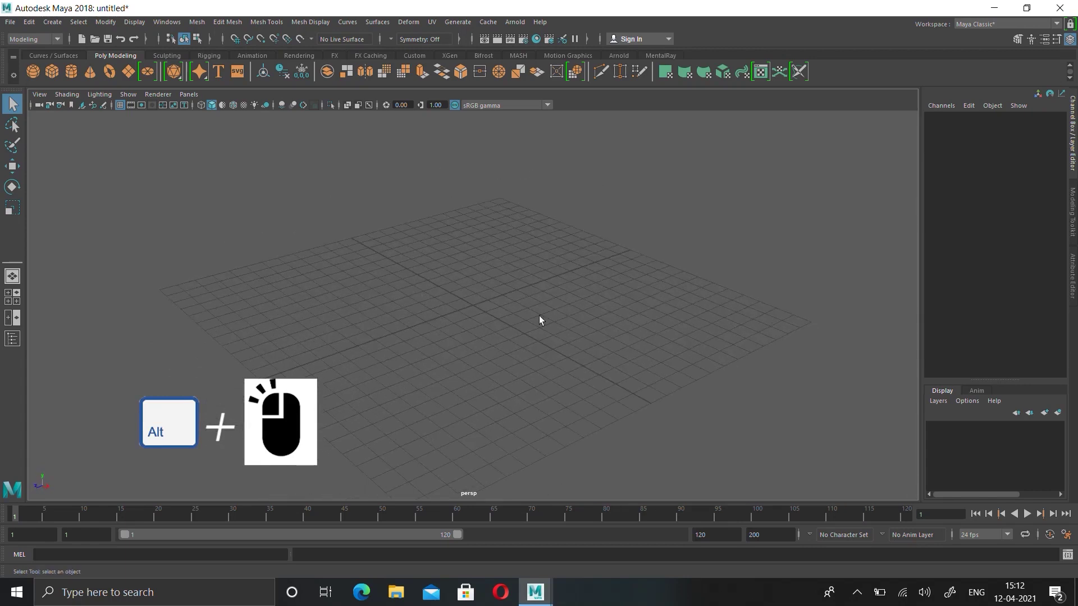
{"action": "left_click_drag", "start_coordinate": [615, 377], "coordinate": [745, 373], "text": "alt"}
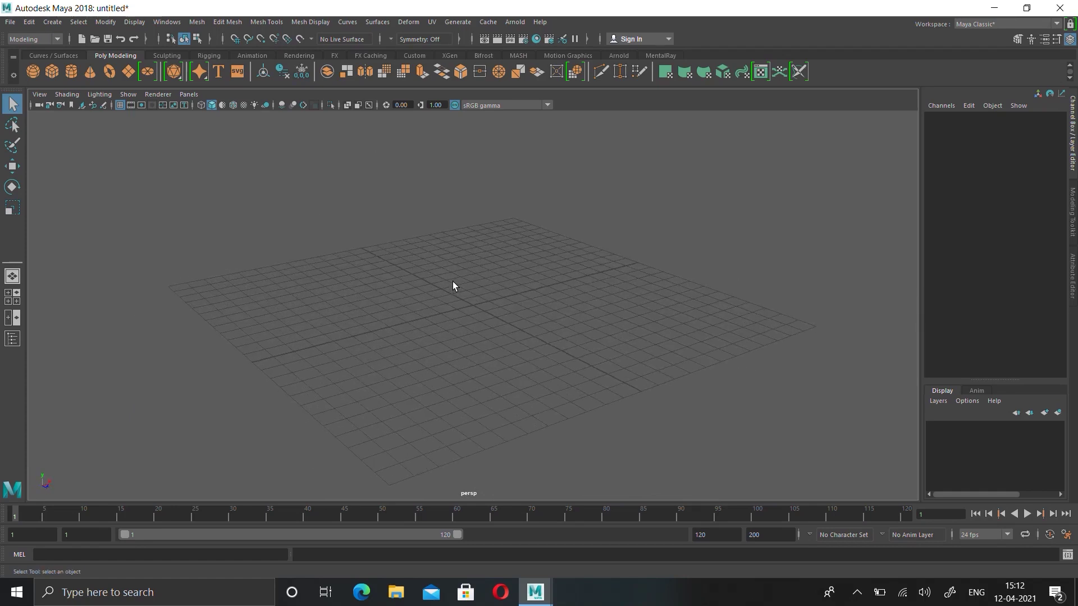
{"action": "right_click_drag", "start_coordinate": [445, 267], "coordinate": [509, 329], "text": "alt"}
{"action": "middle_click_drag", "start_coordinate": [534, 313], "coordinate": [515, 341], "text": "alt"}
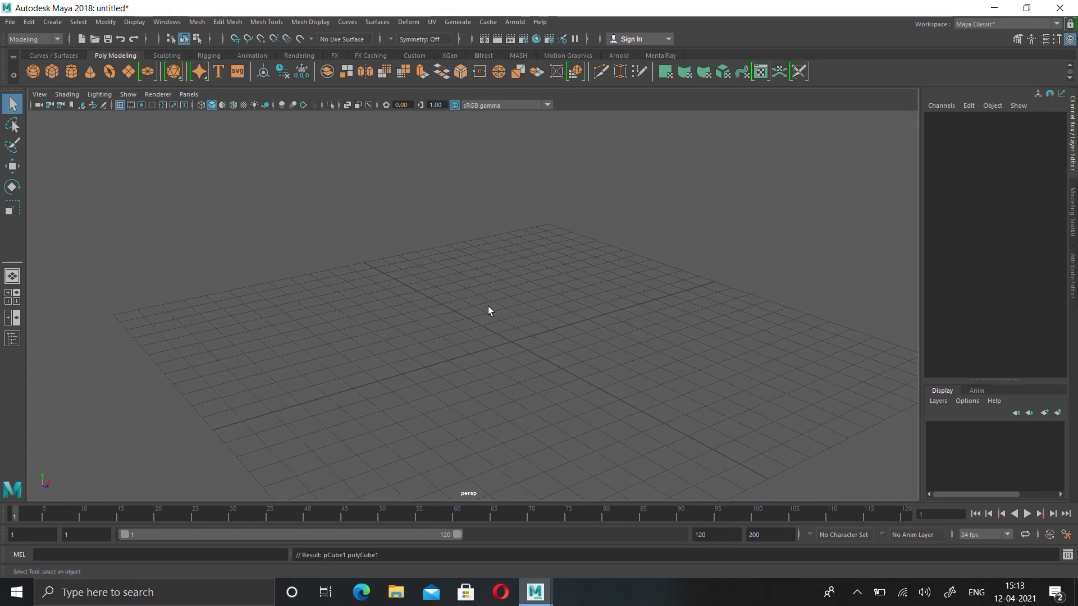
{"action": "left_click_drag", "start_coordinate": [509, 345], "coordinate": [433, 312], "text": "alt"}
Step: Frame pCube1, select it and raise it off the grid with the Move tool
{"action": "scroll", "coordinate": [593, 381], "scroll_direction": "up", "scroll_amount": 5}
{"action": "left_click_drag", "start_coordinate": [592, 382], "coordinate": [377, 305], "text": "alt"}
{"action": "scroll", "coordinate": [481, 329], "scroll_direction": "up", "scroll_amount": 3}
{"action": "middle_click_drag", "start_coordinate": [480, 328], "coordinate": [568, 288], "text": "alt"}
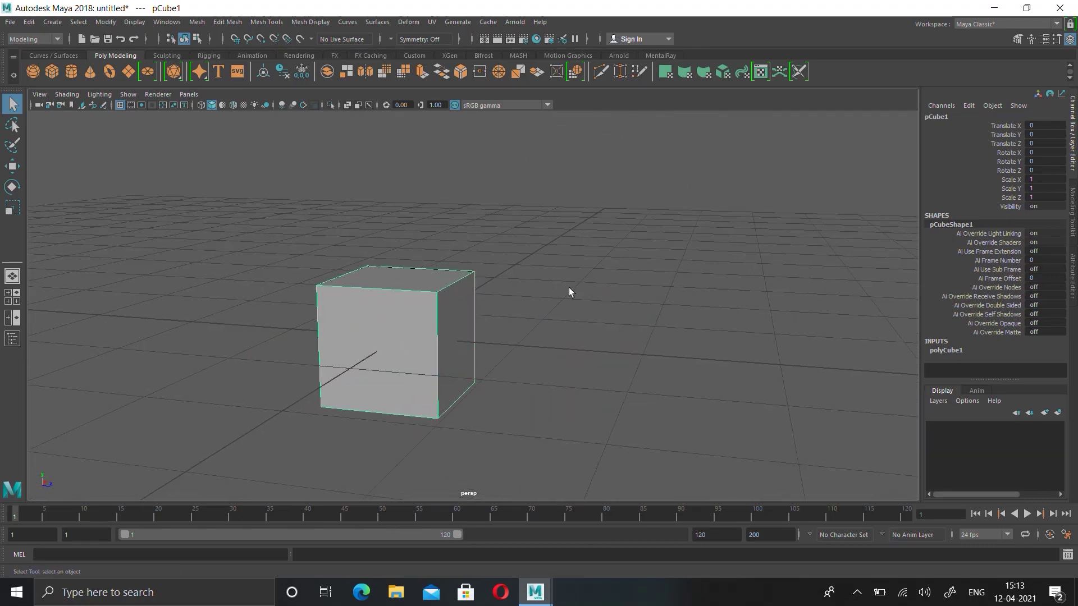
{"action": "left_click_drag", "start_coordinate": [577, 344], "coordinate": [626, 356], "text": "alt"}
{"action": "right_click_drag", "start_coordinate": [626, 356], "coordinate": [341, 380], "text": "alt"}
{"action": "left_click_drag", "start_coordinate": [341, 380], "coordinate": [426, 380], "text": "alt"}
{"action": "right_click_drag", "start_coordinate": [425, 379], "coordinate": [361, 373], "text": "alt"}
{"action": "left_click_drag", "start_coordinate": [361, 372], "coordinate": [429, 367], "text": "alt"}
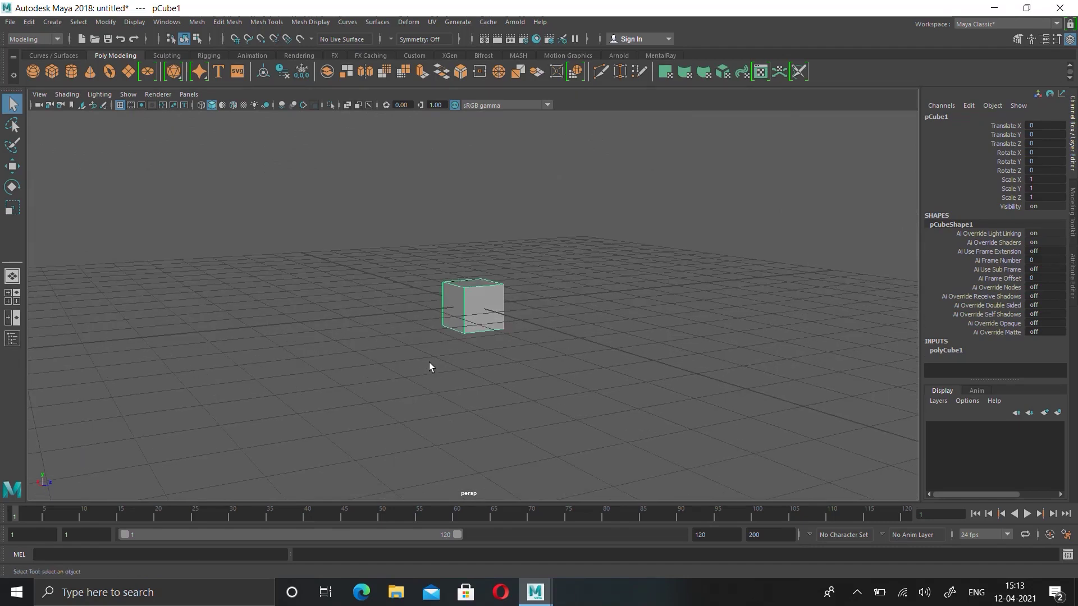
{"action": "left_click", "coordinate": [428, 366]}
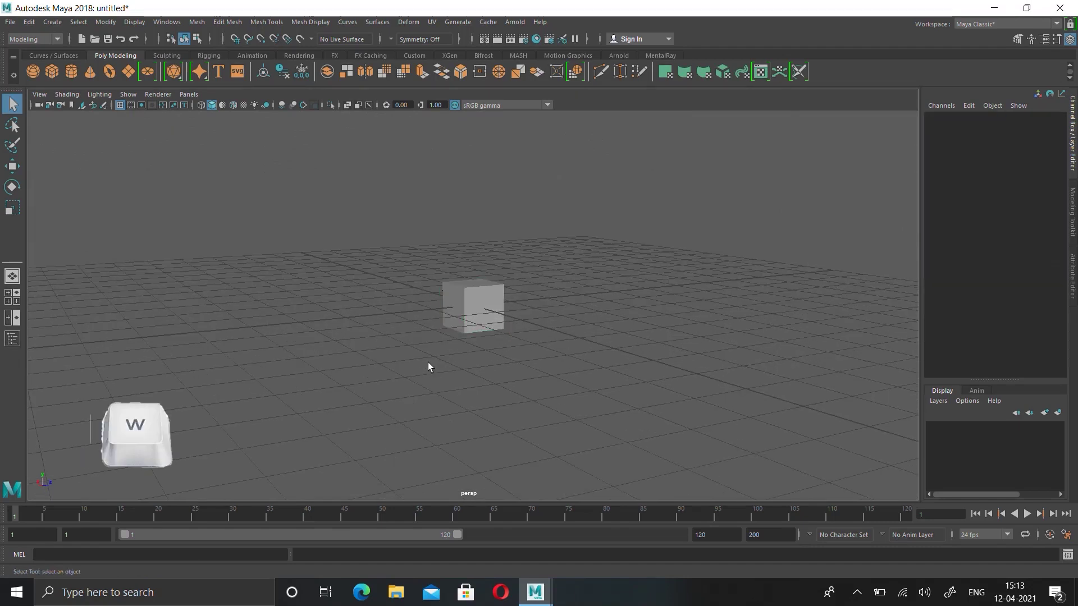
{"action": "left_click", "coordinate": [483, 299]}
{"action": "key", "text": "w"}
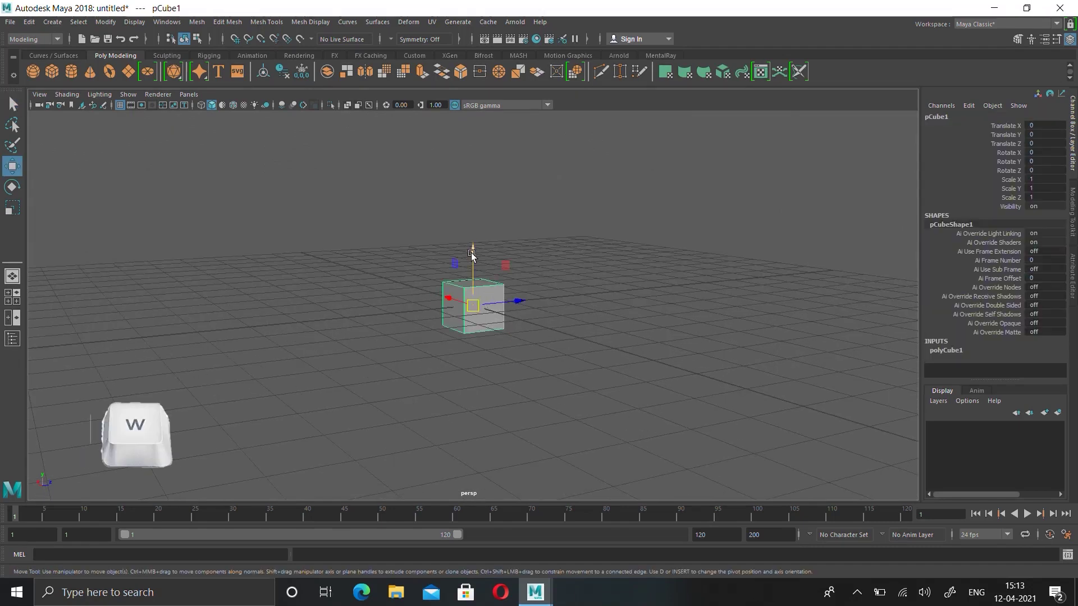
{"action": "left_click_drag", "start_coordinate": [472, 252], "coordinate": [472, 227]}
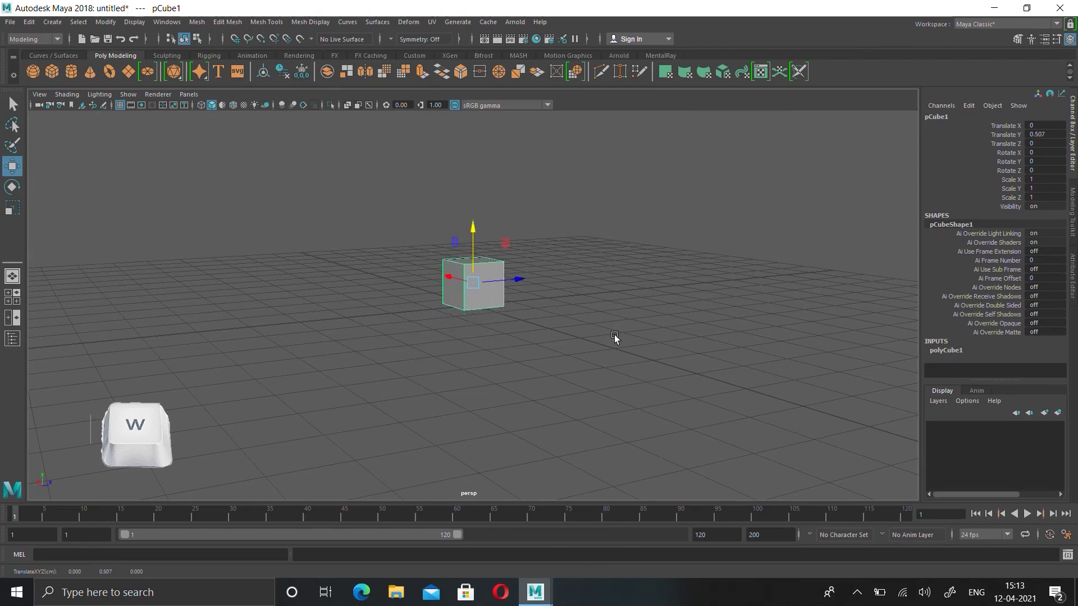
Step: Adjust the cube to Translate Y 0.588, Z 0.614 and X 0.24
{"action": "left_click_drag", "start_coordinate": [713, 356], "coordinate": [642, 357], "text": "alt"}
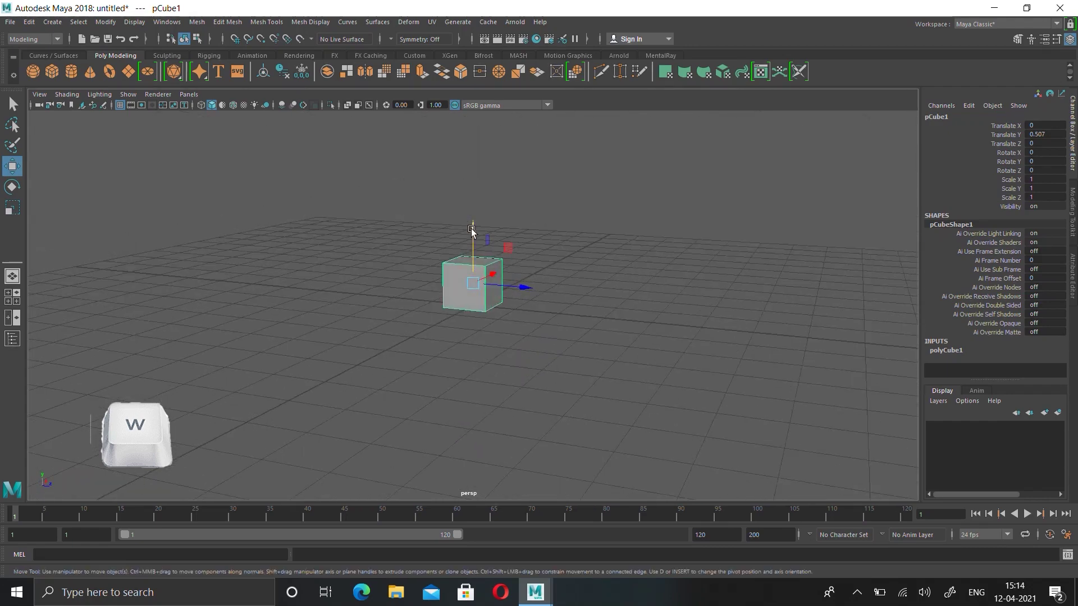
{"action": "left_click_drag", "start_coordinate": [471, 230], "coordinate": [533, 324]}
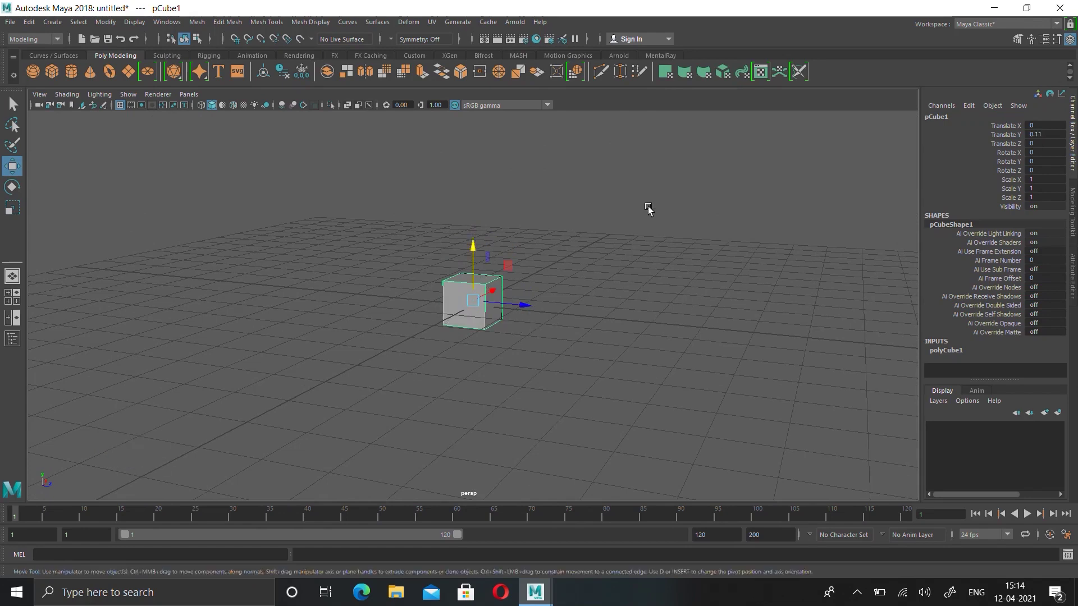
{"action": "left_click", "coordinate": [629, 237]}
{"action": "left_click", "coordinate": [444, 303]}
{"action": "left_click_drag", "start_coordinate": [389, 331], "coordinate": [443, 312], "text": "alt"}
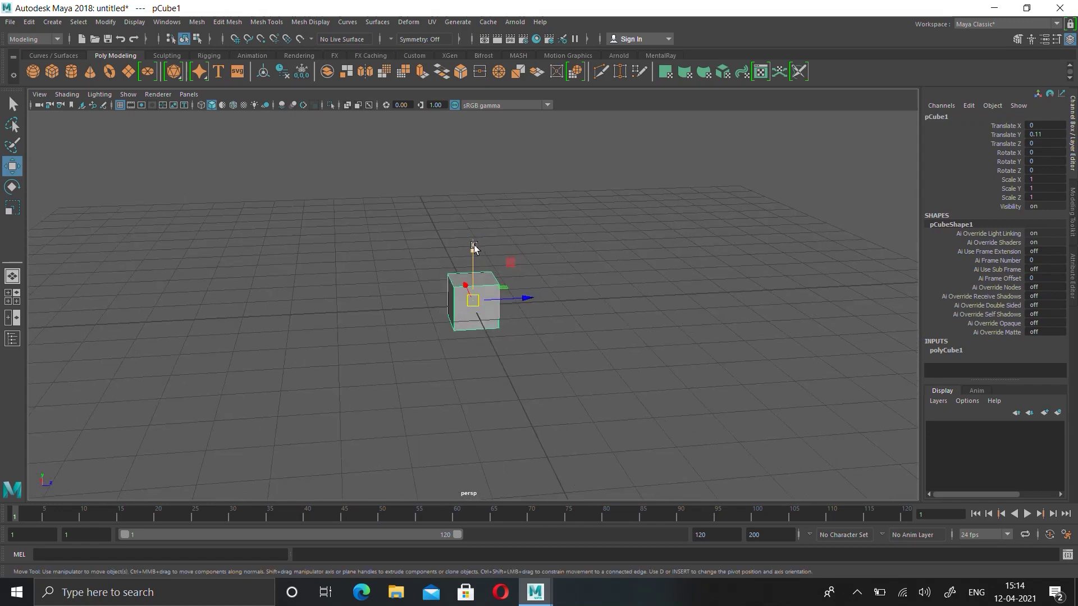
{"action": "mouse_move", "coordinate": [472, 247]}
{"action": "left_mouse_down"}
{"action": "mouse_move", "coordinate": [472, 222]}
{"action": "mouse_move", "coordinate": [477, 234]}
{"action": "left_mouse_up"}
{"action": "left_click_drag", "start_coordinate": [539, 281], "coordinate": [570, 320], "text": "alt"}
{"action": "left_click_drag", "start_coordinate": [524, 284], "coordinate": [543, 312]}
{"action": "left_click_drag", "start_coordinate": [431, 316], "coordinate": [443, 268], "text": "alt"}
{"action": "left_click_drag", "start_coordinate": [575, 320], "coordinate": [537, 297], "text": "alt"}
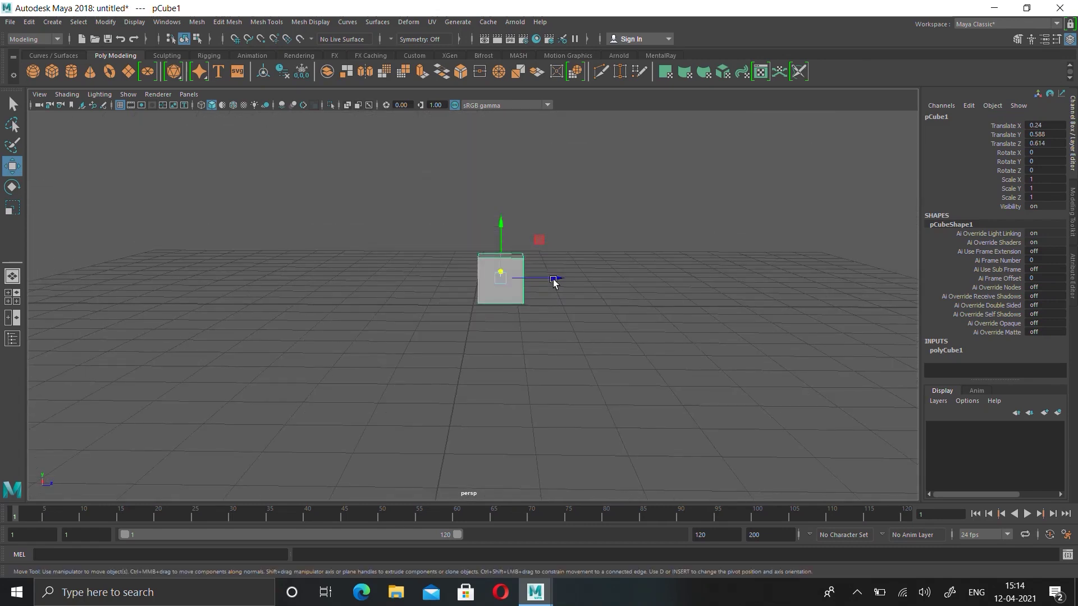
Step: Rotate pCube1 to 180.415, 18.166, 5.583 on X, Y and Z
{"action": "key", "text": "e"}
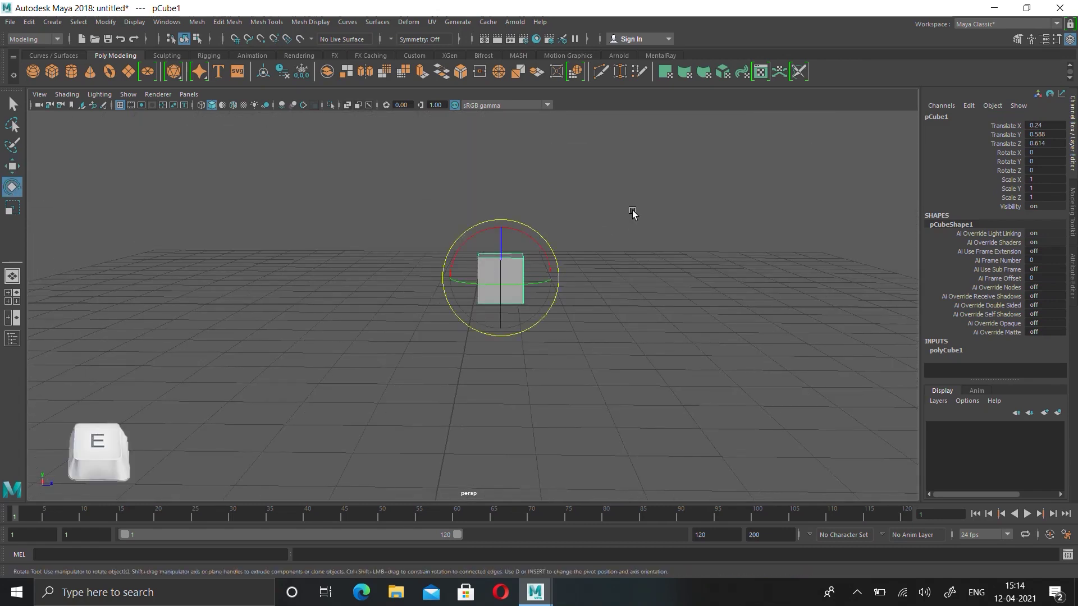
{"action": "left_click_drag", "start_coordinate": [523, 232], "coordinate": [476, 329]}
{"action": "left_click_drag", "start_coordinate": [596, 336], "coordinate": [559, 334], "text": "alt"}
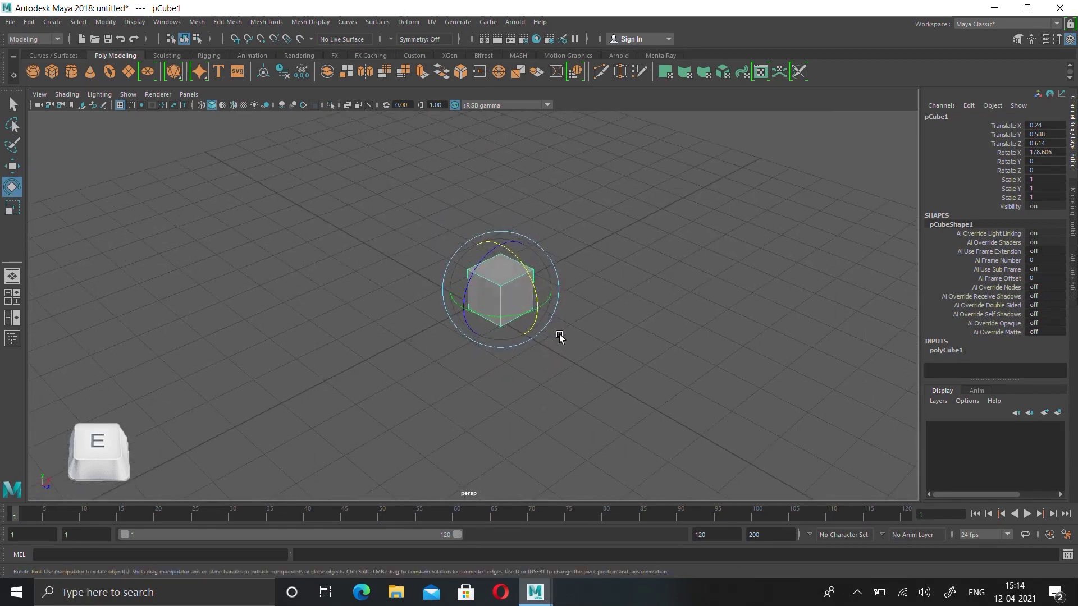
{"action": "left_click_drag", "start_coordinate": [558, 291], "coordinate": [520, 288], "text": "alt"}
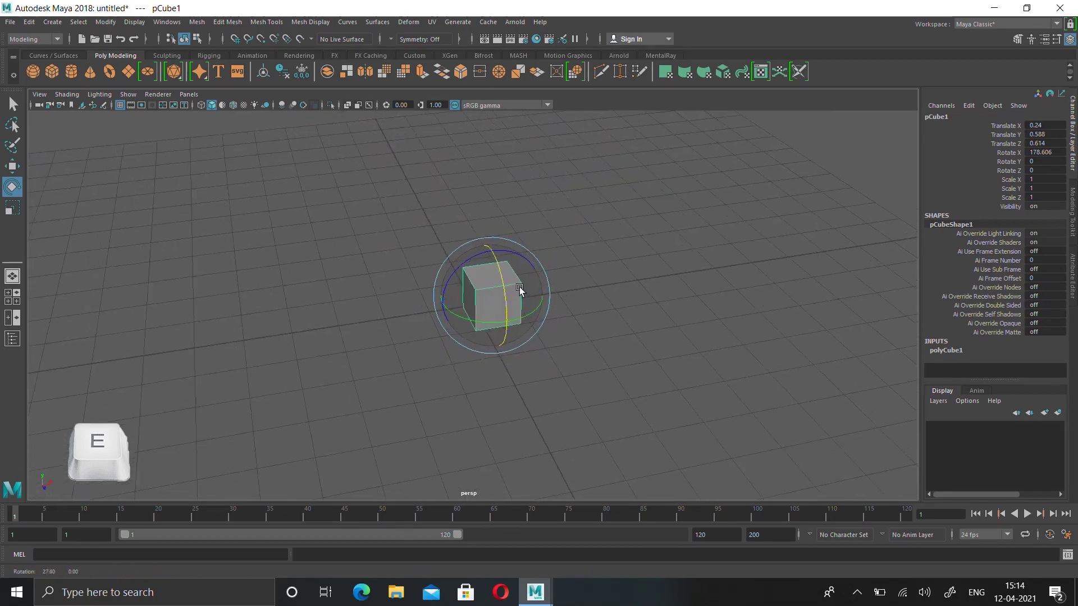
{"action": "mouse_move", "coordinate": [476, 323]}
{"action": "left_mouse_down"}
{"action": "mouse_move", "coordinate": [518, 318]}
{"action": "mouse_move", "coordinate": [457, 323]}
{"action": "mouse_move", "coordinate": [447, 315]}
{"action": "mouse_move", "coordinate": [503, 328]}
{"action": "mouse_move", "coordinate": [458, 279]}
{"action": "mouse_move", "coordinate": [449, 303]}
{"action": "mouse_move", "coordinate": [459, 282]}
{"action": "mouse_move", "coordinate": [478, 337]}
{"action": "left_mouse_up"}
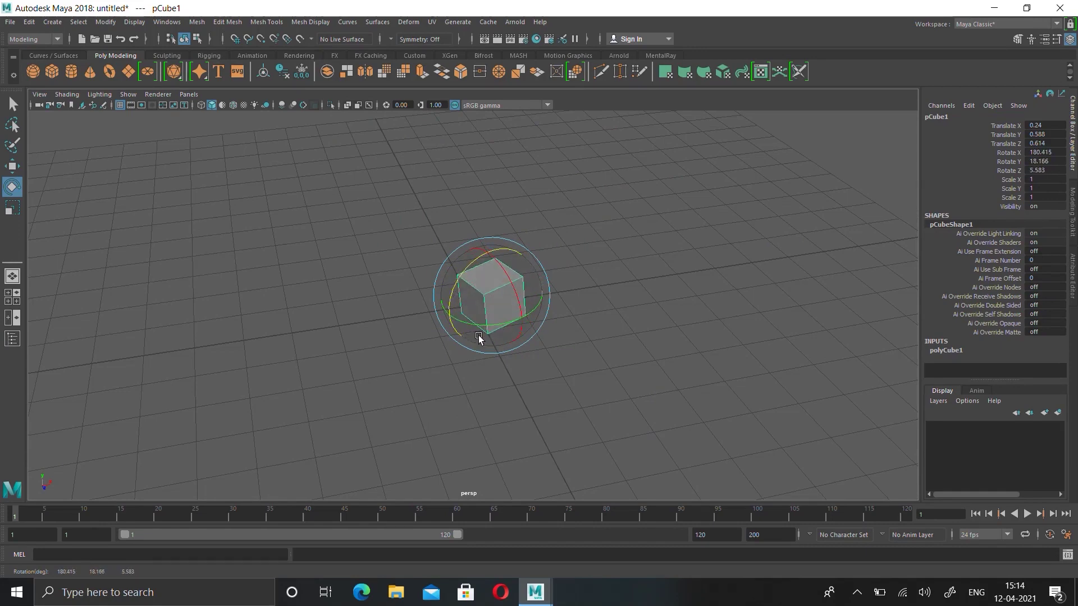
{"action": "left_click_drag", "start_coordinate": [363, 309], "coordinate": [638, 269], "text": "alt"}
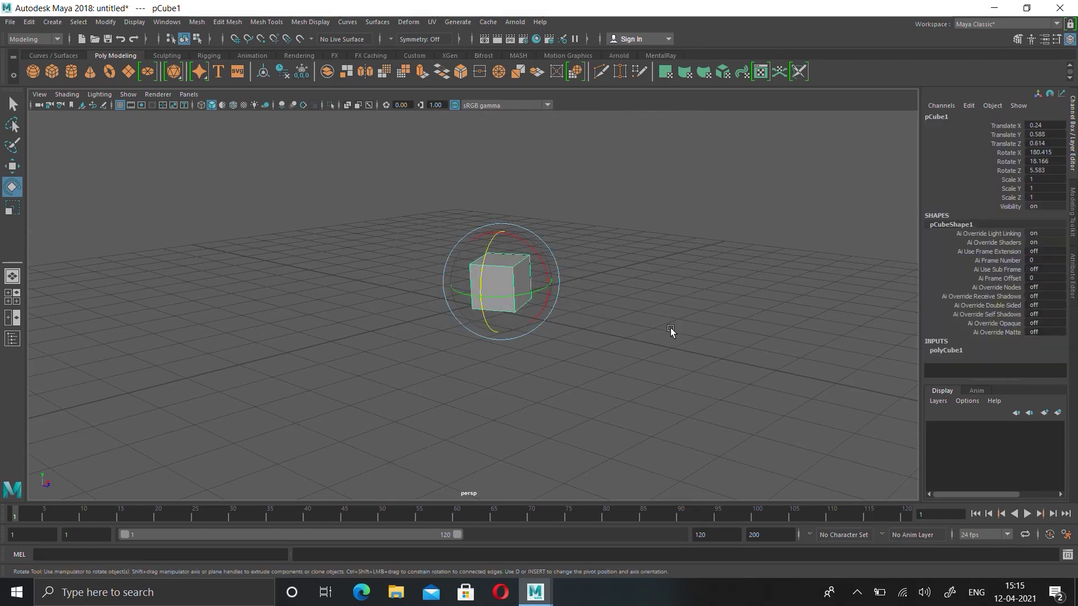
{"action": "key", "text": "r"}
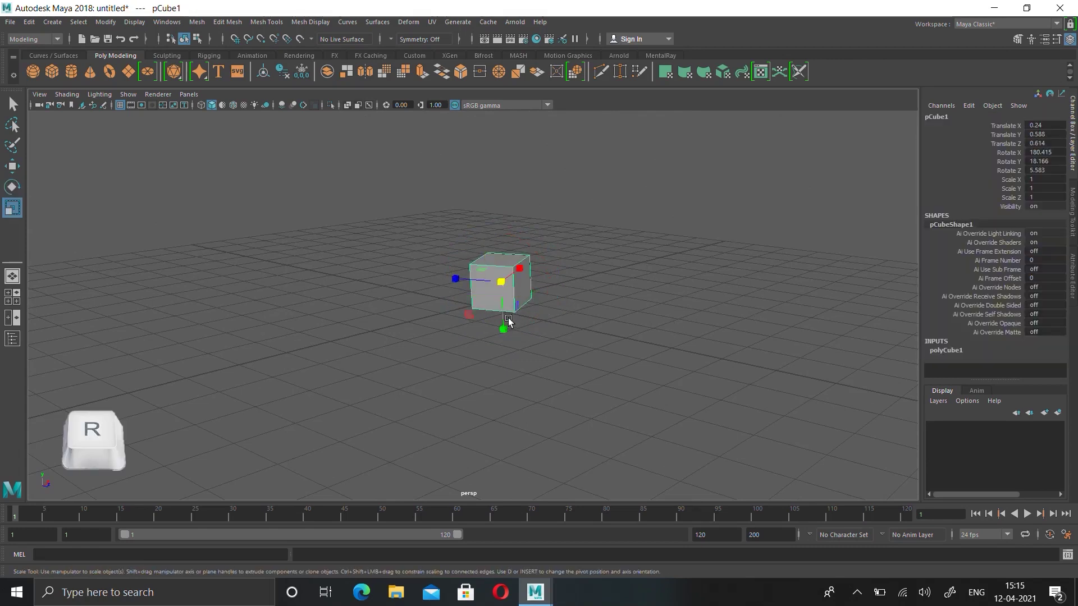
Step: Scale pCube1 uniformly to 2.023 with the centre scale handle
{"action": "left_click", "coordinate": [501, 283]}
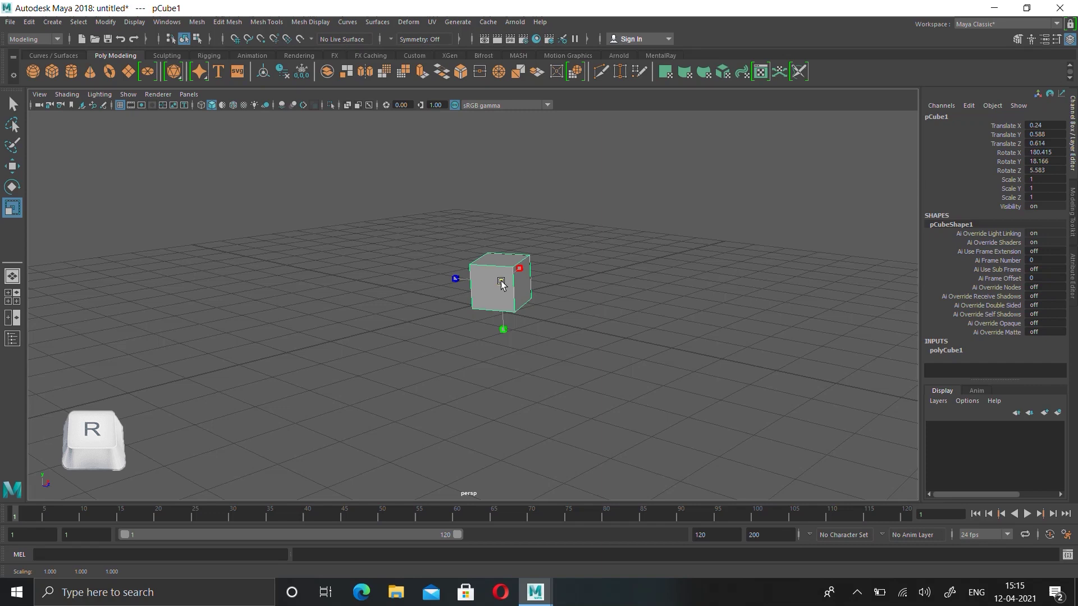
{"action": "left_click_drag", "start_coordinate": [501, 282], "coordinate": [547, 305]}
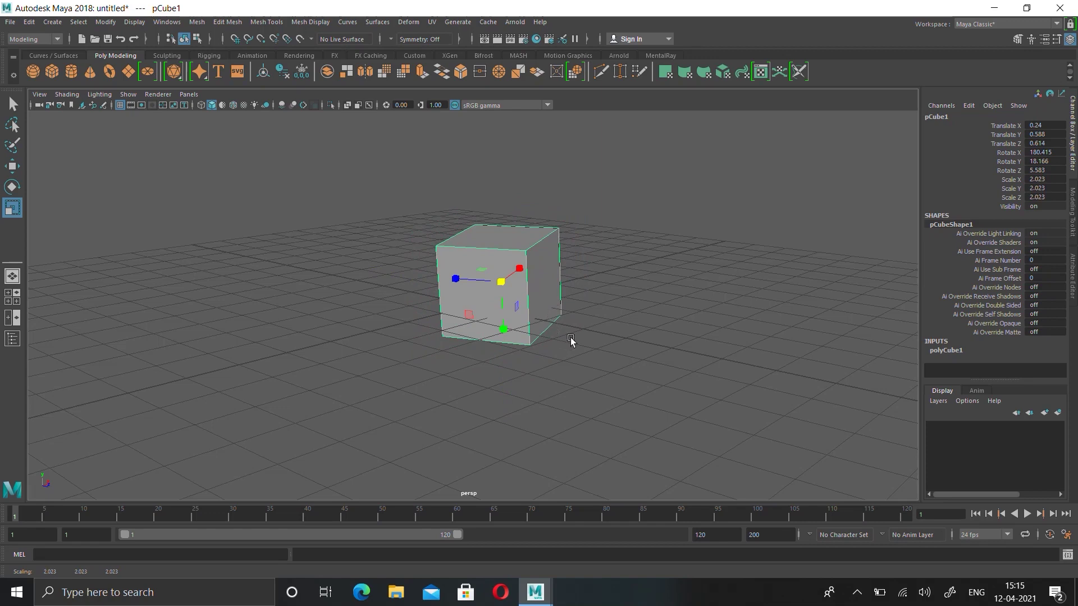
{"action": "left_click_drag", "start_coordinate": [376, 321], "coordinate": [412, 304], "text": "alt"}
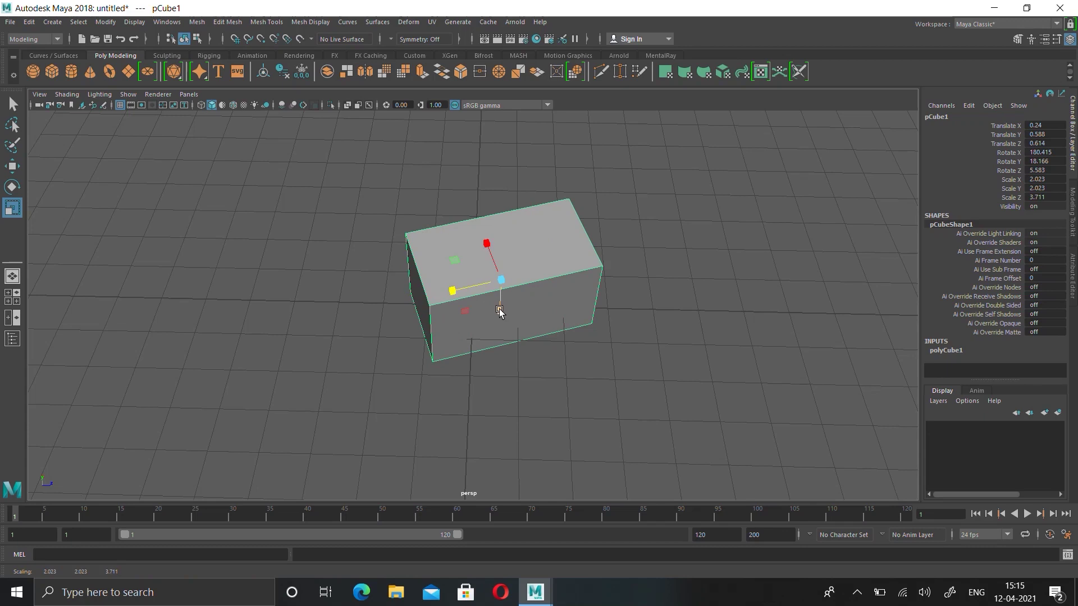
Step: Widen the box to Scale X 2.216, inspect it, and add a polygon plane
{"action": "mouse_move", "coordinate": [486, 245]}
{"action": "left_mouse_down"}
{"action": "mouse_move", "coordinate": [470, 193]}
{"action": "mouse_move", "coordinate": [481, 241]}
{"action": "mouse_move", "coordinate": [470, 195]}
{"action": "mouse_move", "coordinate": [494, 239]}
{"action": "left_mouse_up"}
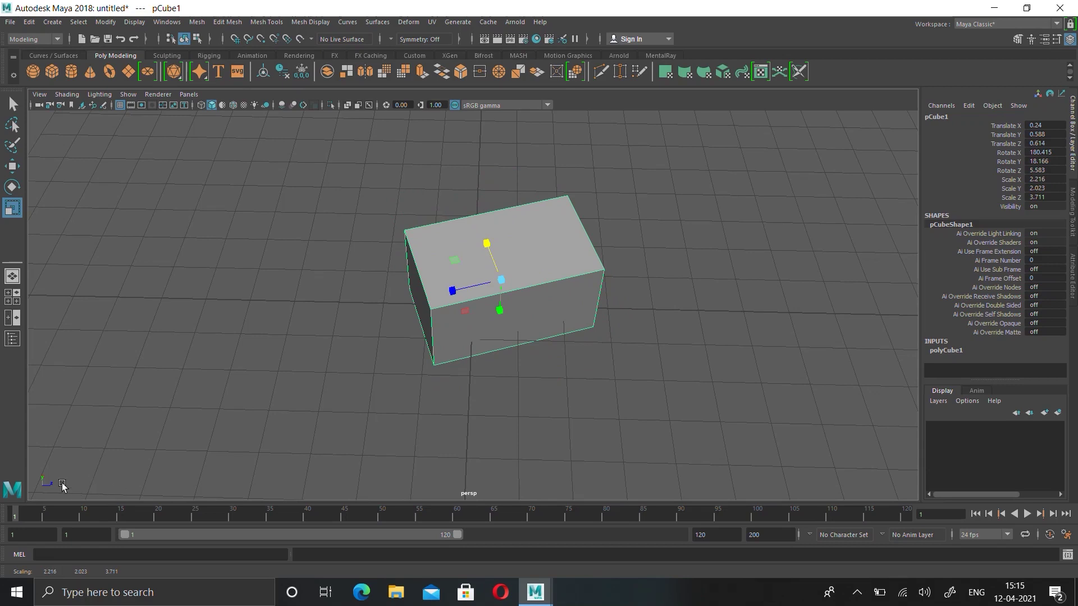
{"action": "left_click_drag", "start_coordinate": [91, 457], "coordinate": [40, 491], "text": "alt"}
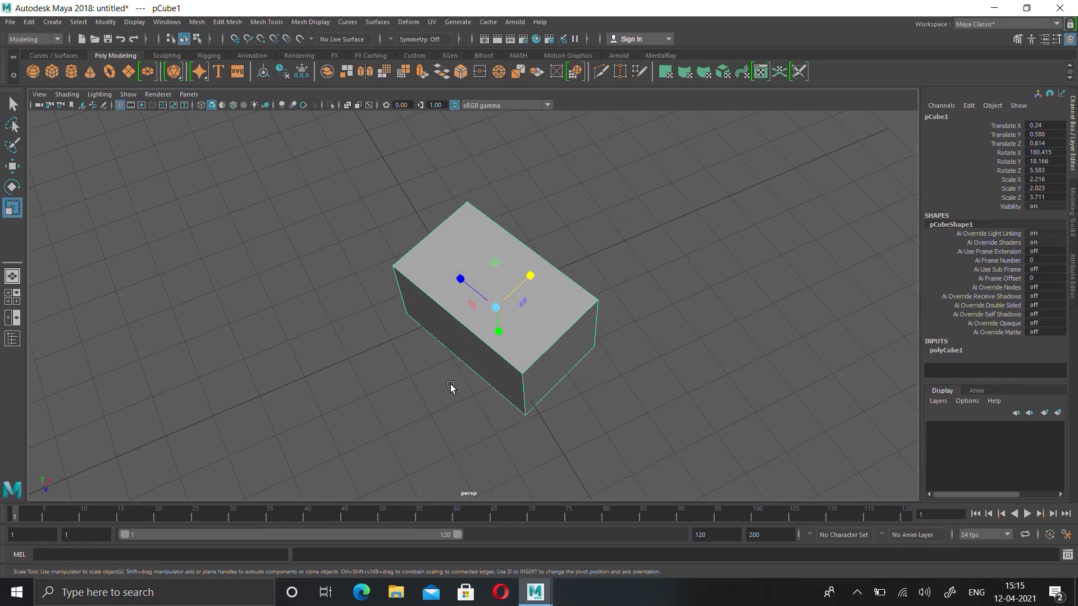
{"action": "left_click_drag", "start_coordinate": [451, 387], "coordinate": [527, 337], "text": "alt"}
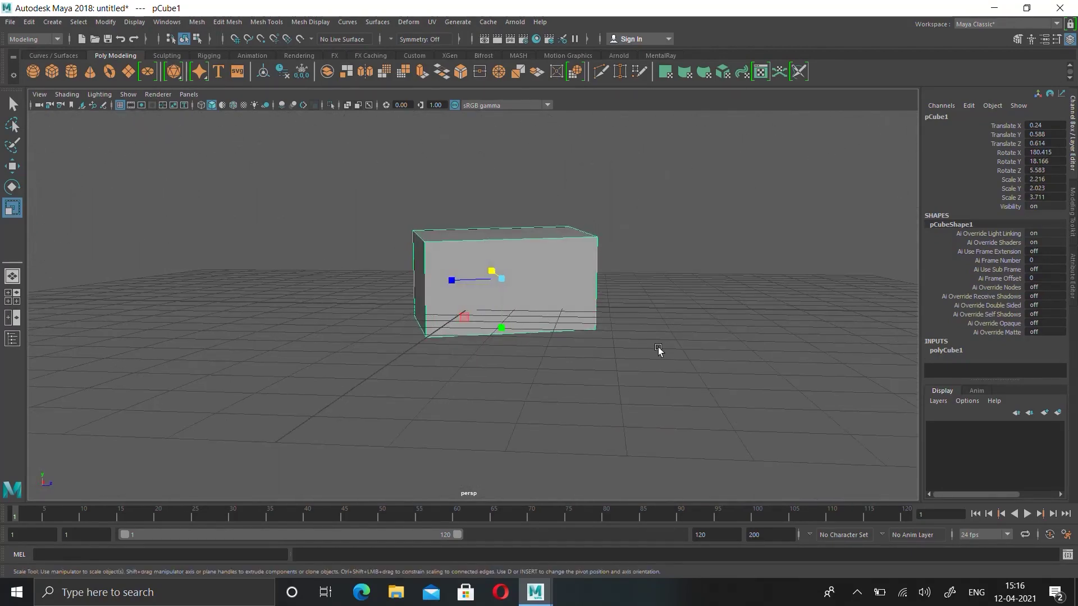
{"action": "left_click_drag", "start_coordinate": [658, 351], "coordinate": [524, 360], "text": "alt"}
{"action": "left_click_drag", "start_coordinate": [326, 353], "coordinate": [404, 376], "text": "alt"}
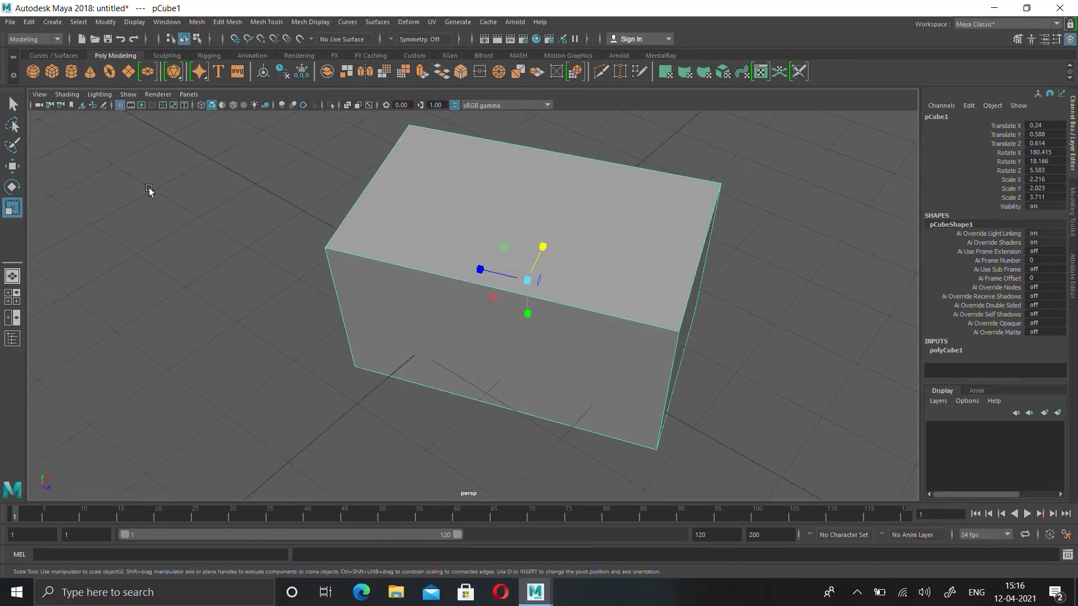
{"action": "left_click", "coordinate": [128, 78]}
{"action": "left_click_drag", "start_coordinate": [393, 280], "coordinate": [447, 301], "text": "alt"}
Step: Enlarge the ground plane to 25.049 and add a sphere at X -2.957, raised above the grid
{"action": "scroll", "coordinate": [606, 339], "scroll_direction": "down", "scroll_amount": 4}
{"action": "left_click_drag", "start_coordinate": [606, 339], "coordinate": [803, 264], "text": "alt"}
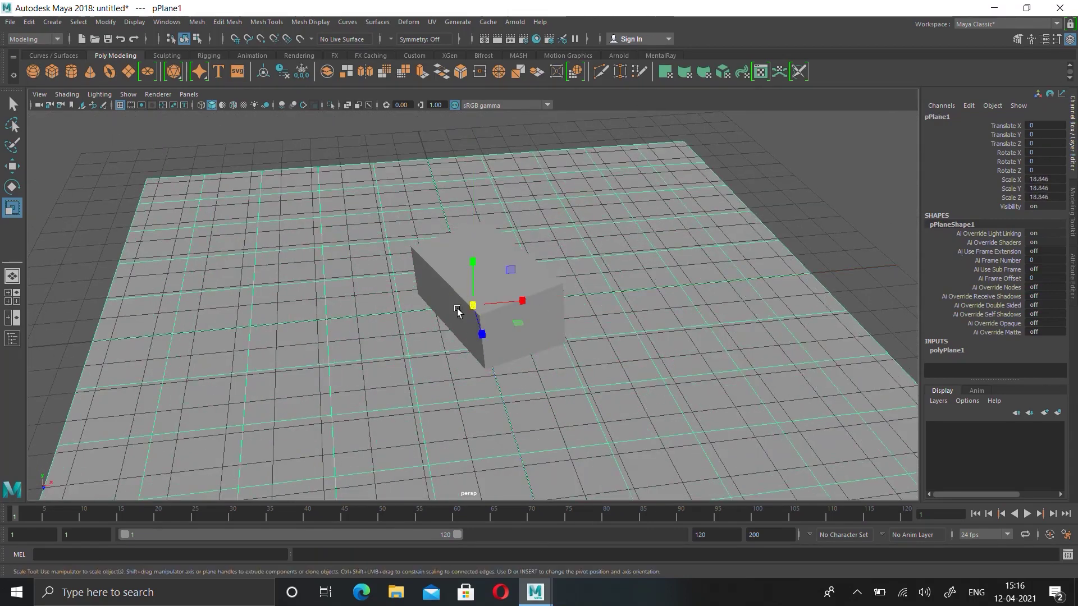
{"action": "left_click_drag", "start_coordinate": [470, 306], "coordinate": [638, 318]}
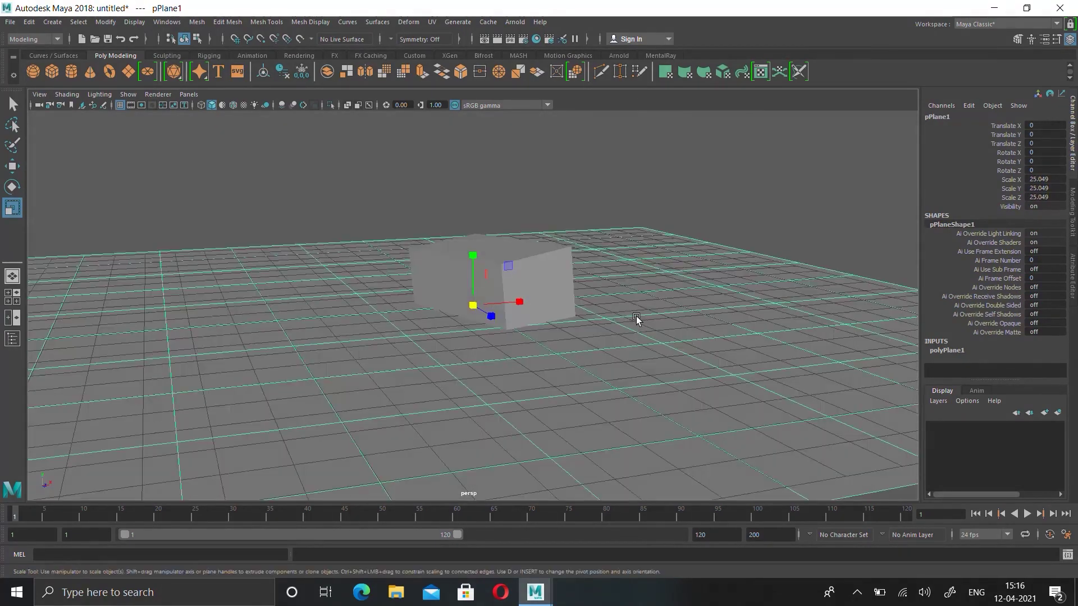
{"action": "left_click", "coordinate": [33, 74]}
{"action": "key", "text": "w"}
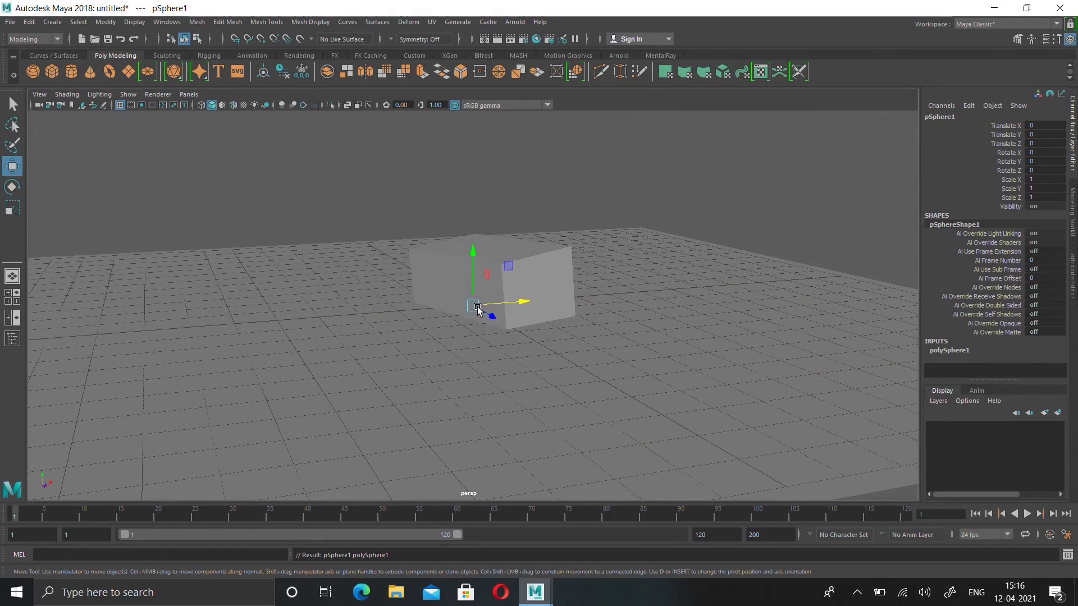
{"action": "left_click_drag", "start_coordinate": [522, 308], "coordinate": [416, 319]}
{"action": "left_click_drag", "start_coordinate": [359, 260], "coordinate": [359, 217]}
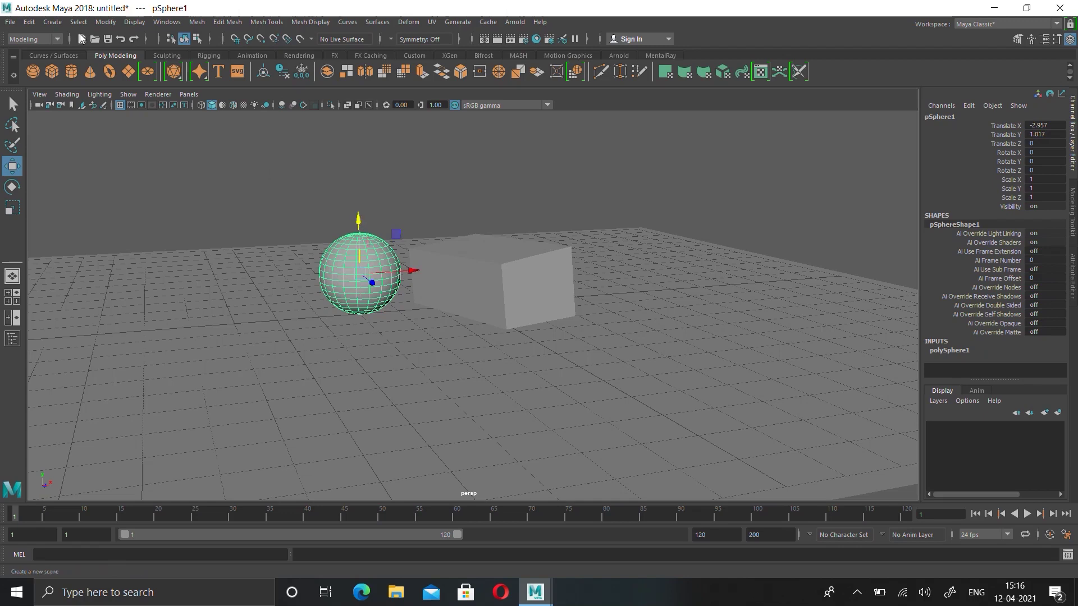
Step: Add a polygon cylinder, move it left out of the cube and raise it above the ground
{"action": "left_click", "coordinate": [68, 71]}
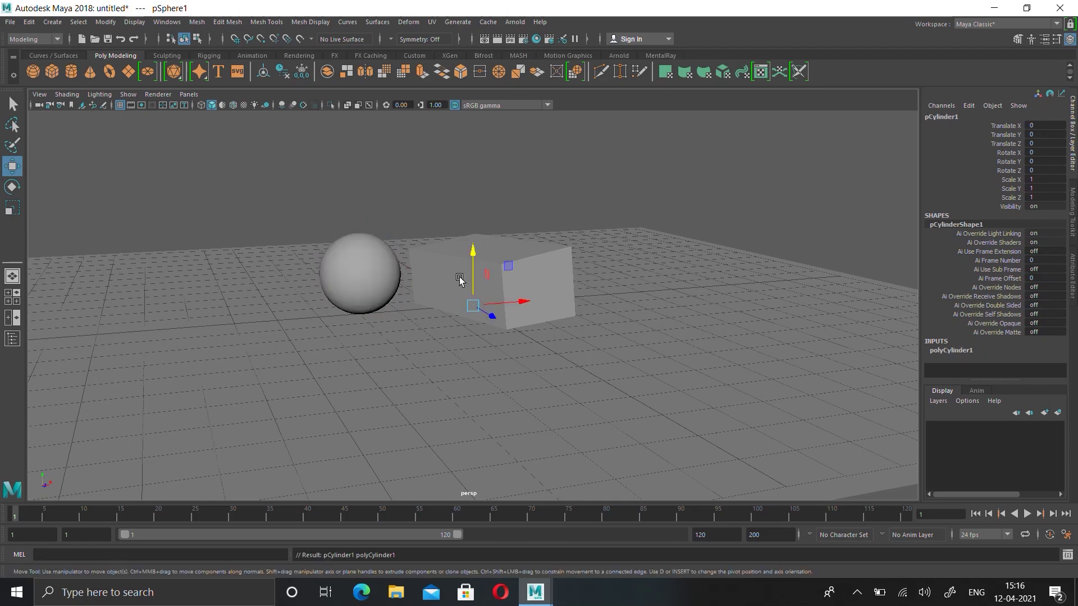
{"action": "left_click_drag", "start_coordinate": [521, 305], "coordinate": [342, 316]}
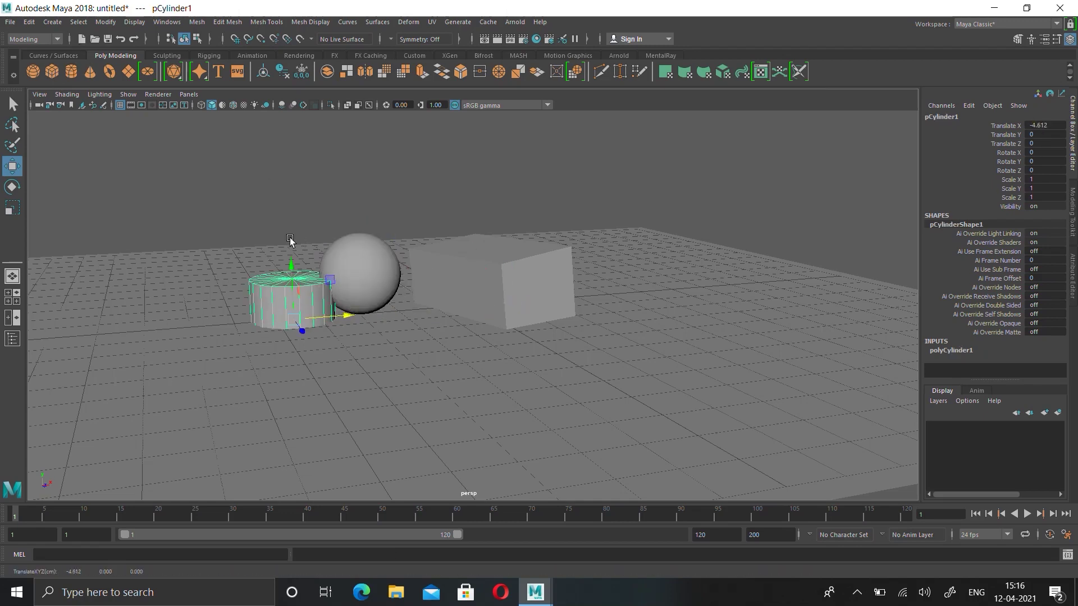
{"action": "left_click_drag", "start_coordinate": [293, 265], "coordinate": [288, 222]}
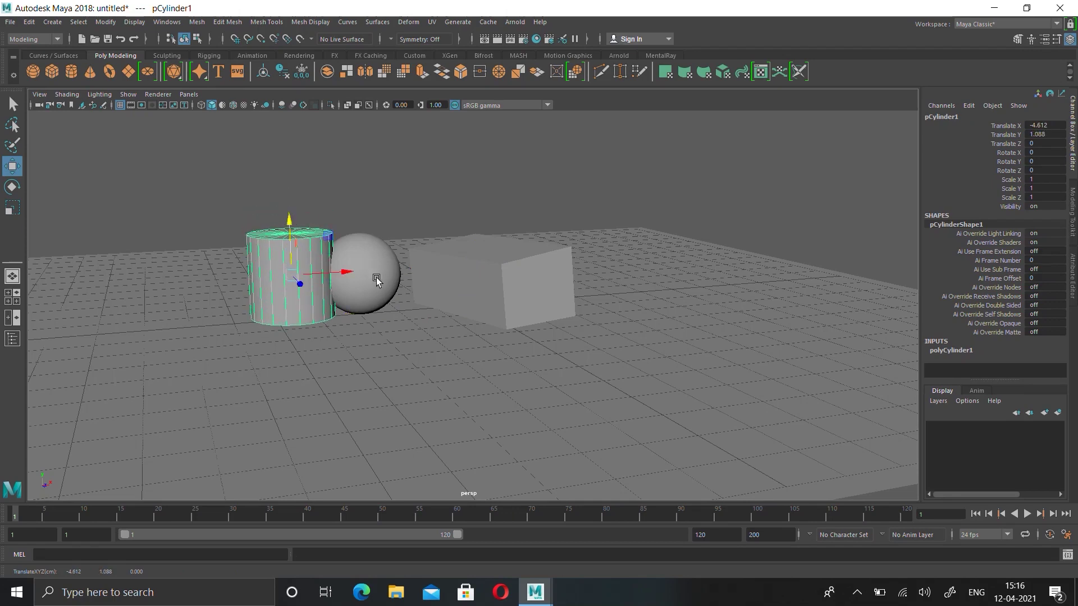
{"action": "left_click_drag", "start_coordinate": [356, 273], "coordinate": [328, 273]}
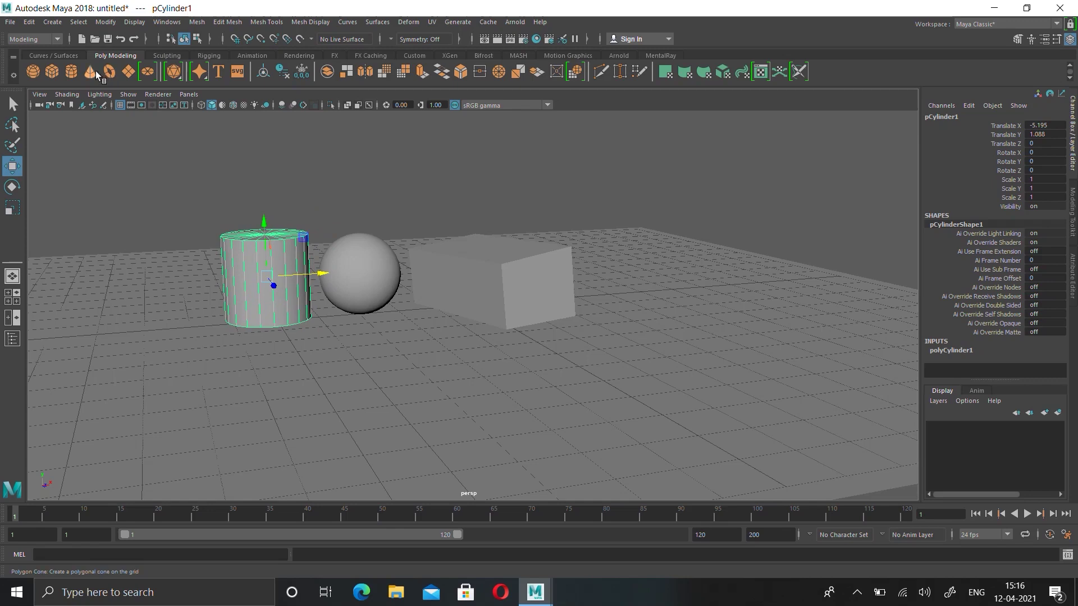
Step: Add a polygon cone, move it left past the cylinder and raise it onto the ground
{"action": "left_click", "coordinate": [386, 326]}
{"action": "left_click_drag", "start_coordinate": [541, 313], "coordinate": [238, 314]}
{"action": "left_click_drag", "start_coordinate": [186, 274], "coordinate": [187, 220]}
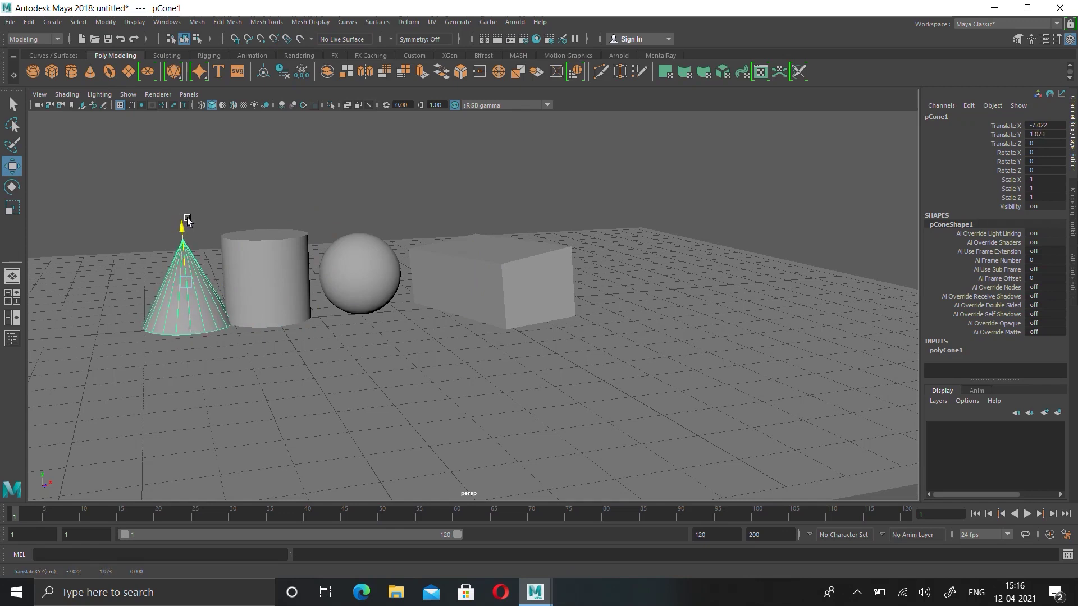
{"action": "left_click_drag", "start_coordinate": [245, 283], "coordinate": [229, 284]}
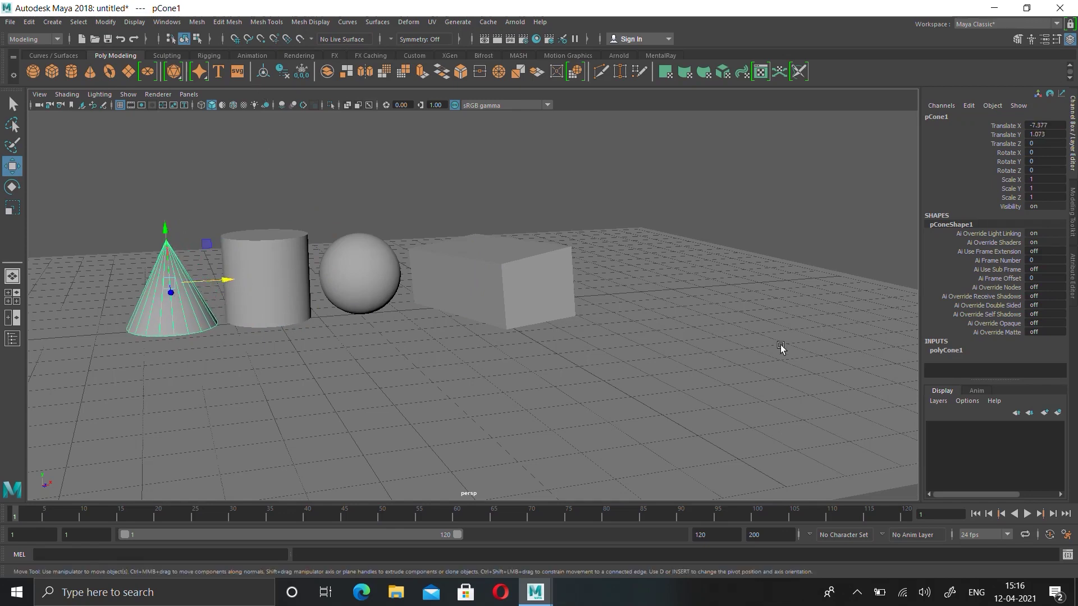
{"action": "left_click_drag", "start_coordinate": [750, 325], "coordinate": [716, 322], "text": "alt"}
{"action": "left_click", "coordinate": [518, 274]}
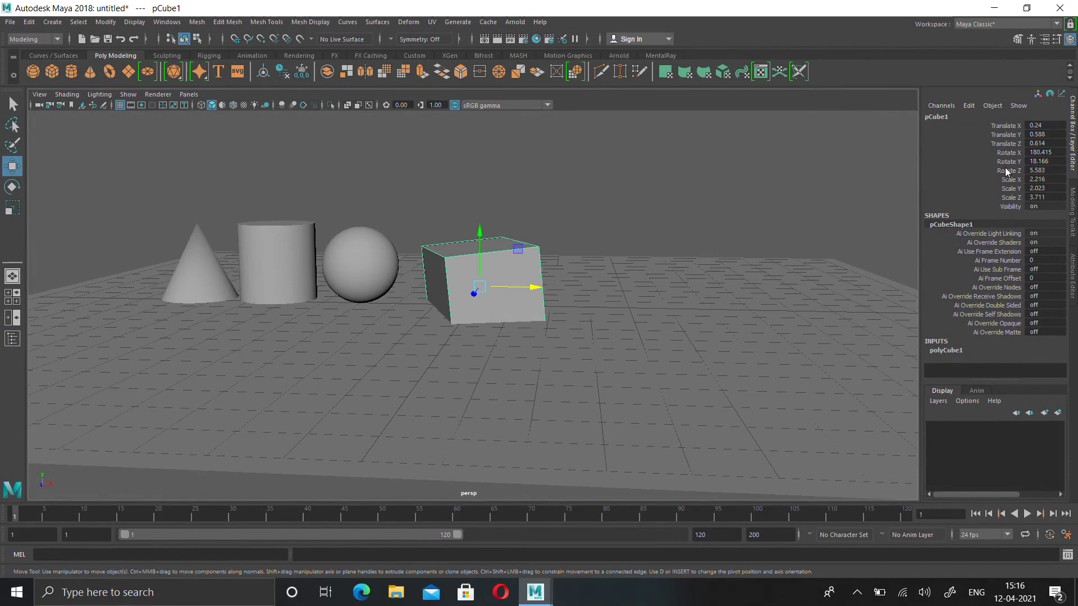
Step: Go through the cube's Translate, Rotate and Scale channels in the Channel Box
{"action": "left_click", "coordinate": [1009, 152]}
{"action": "left_click", "coordinate": [1008, 161]}
{"action": "left_click", "coordinate": [1008, 170]}
{"action": "left_click", "coordinate": [1009, 152]}
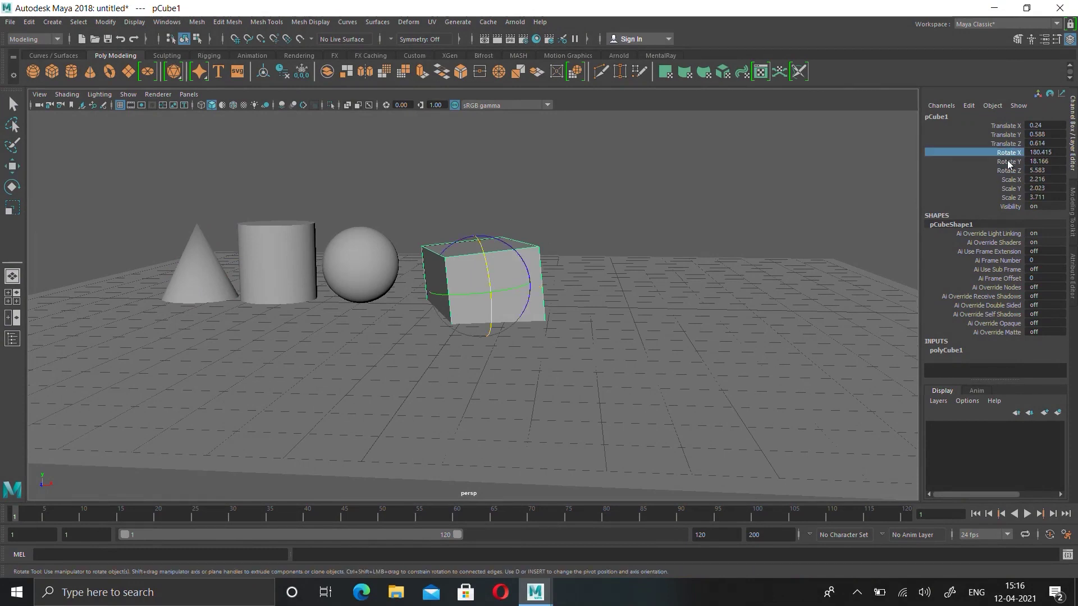
{"action": "left_click", "coordinate": [1009, 161]}
{"action": "left_click", "coordinate": [1009, 180]}
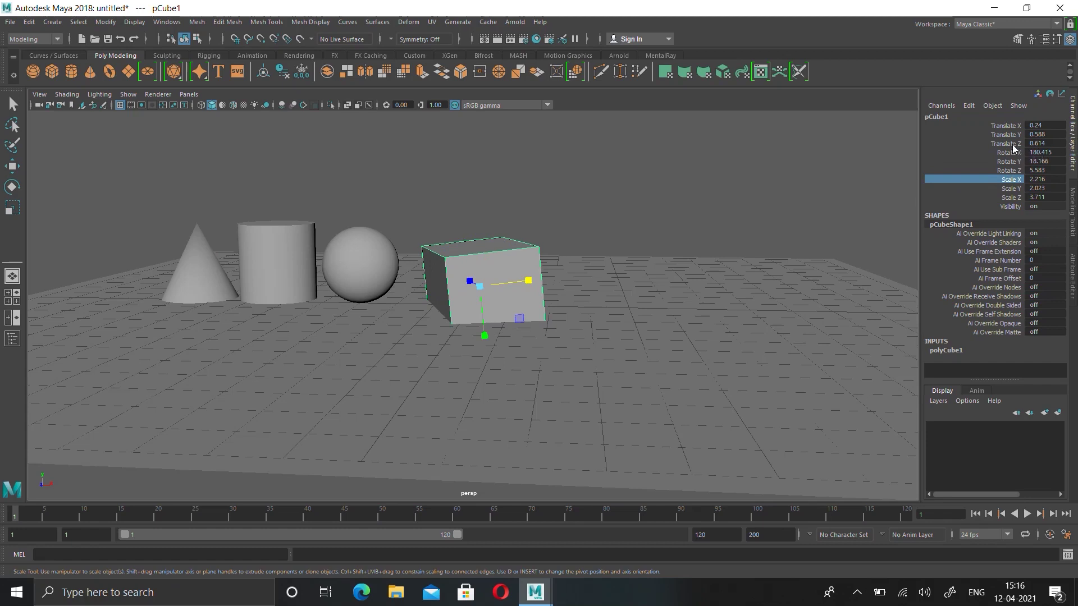
{"action": "left_click", "coordinate": [1013, 143]}
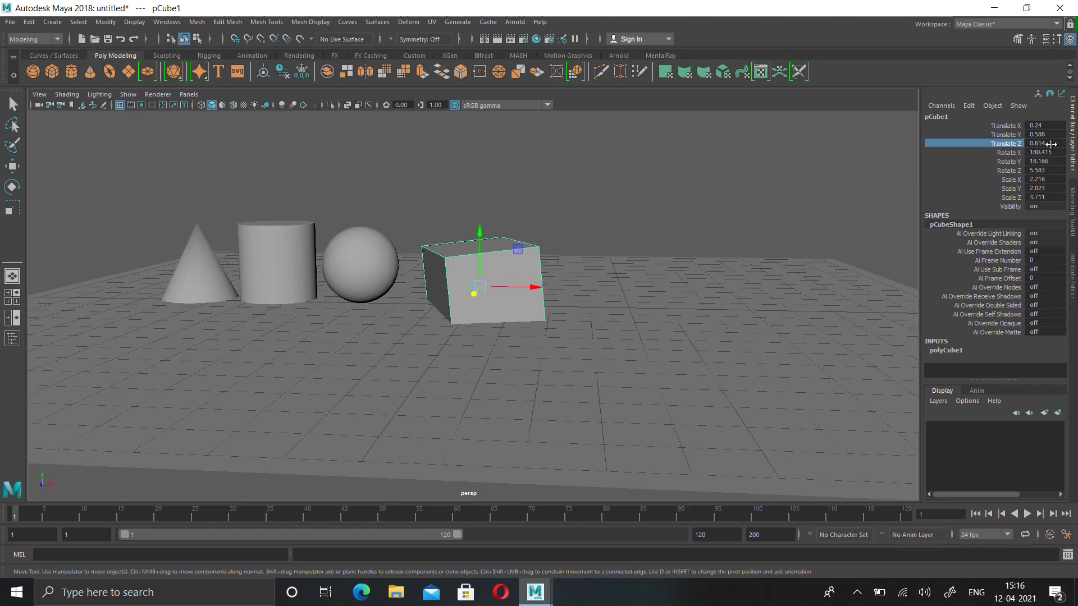
{"action": "left_click", "coordinate": [1019, 135]}
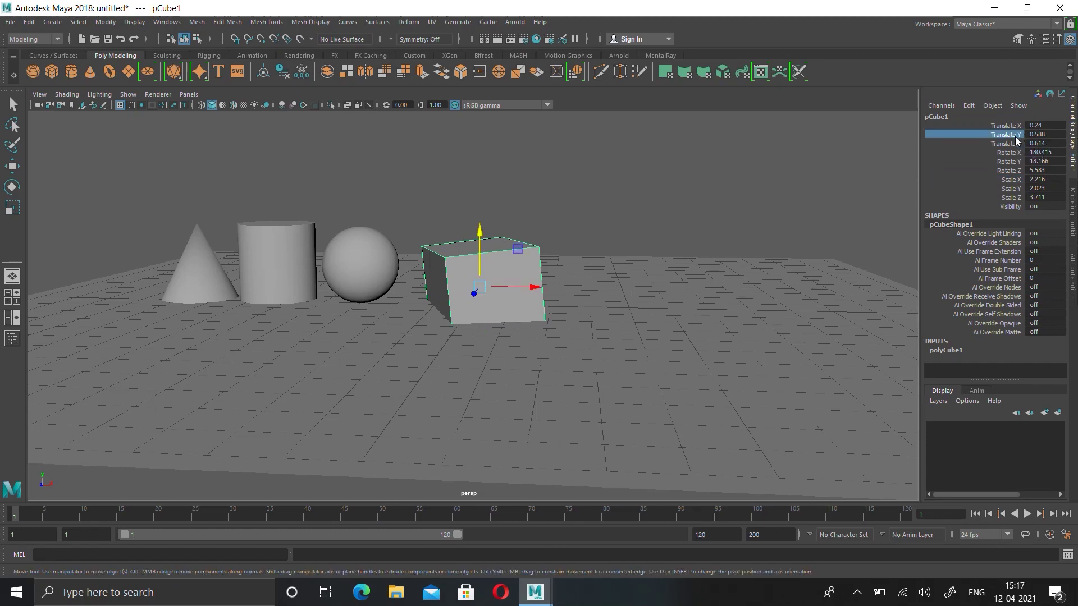
{"action": "left_click", "coordinate": [1015, 126]}
{"action": "left_click", "coordinate": [1013, 144]}
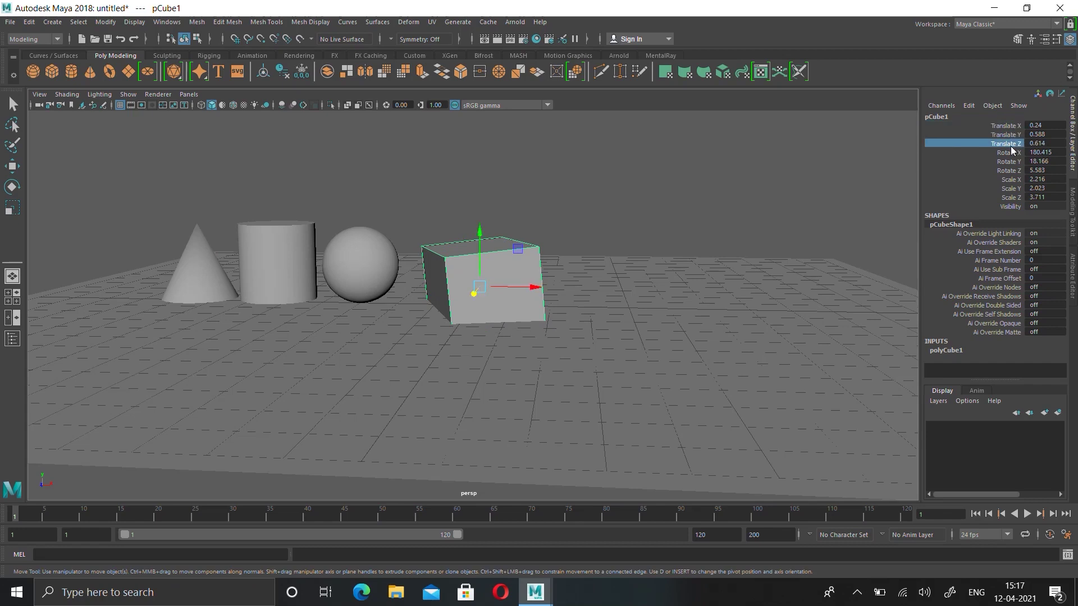
{"action": "left_click", "coordinate": [1012, 153]}
{"action": "left_click", "coordinate": [1015, 163]}
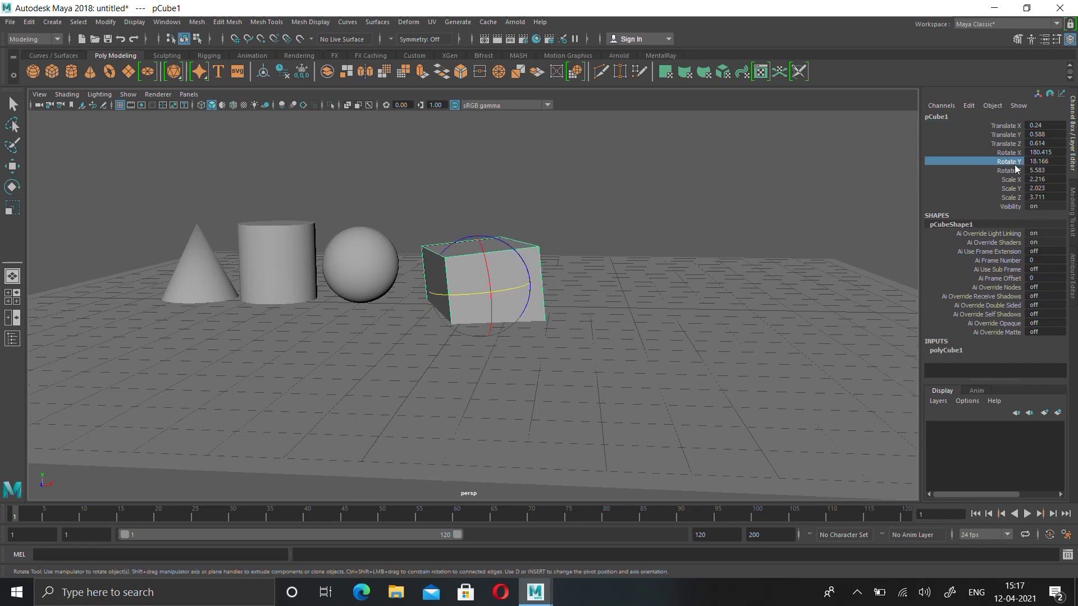
{"action": "left_click", "coordinate": [1016, 171]}
{"action": "left_click", "coordinate": [1015, 180]}
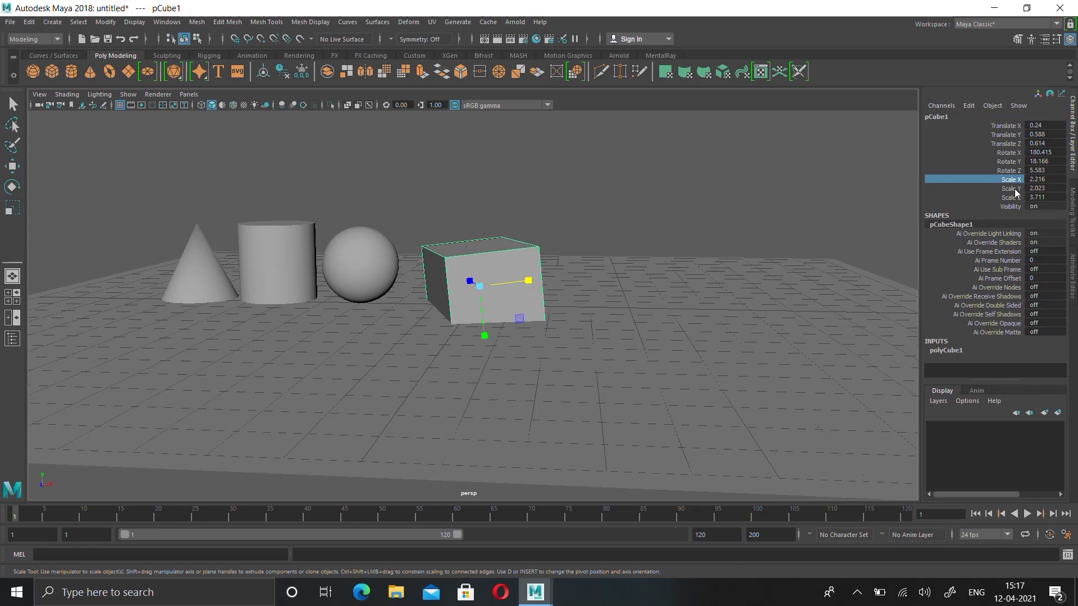
{"action": "left_click", "coordinate": [1015, 188]}
{"action": "left_click", "coordinate": [1015, 197]}
{"action": "left_click", "coordinate": [1009, 181]}
Step: Set the cube's Scale X to 3, undoing a trial value of 7
{"action": "double_click", "coordinate": [1044, 181]}
{"action": "type", "text": "3"}
{"action": "key", "text": "Return"}
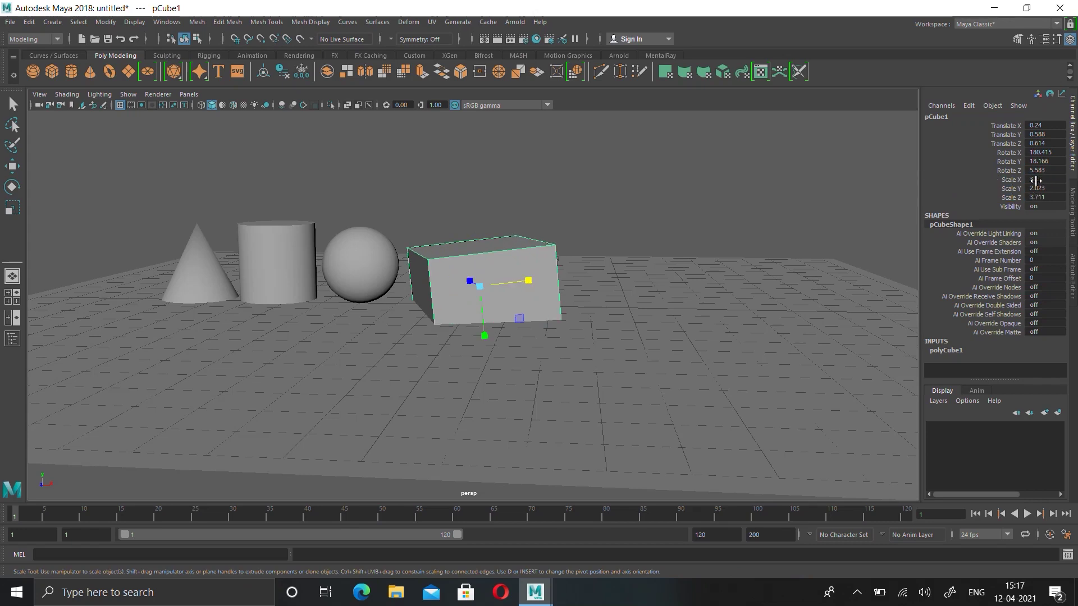
{"action": "double_click", "coordinate": [1033, 181]}
{"action": "type", "text": "7"}
{"action": "key", "text": "Return"}
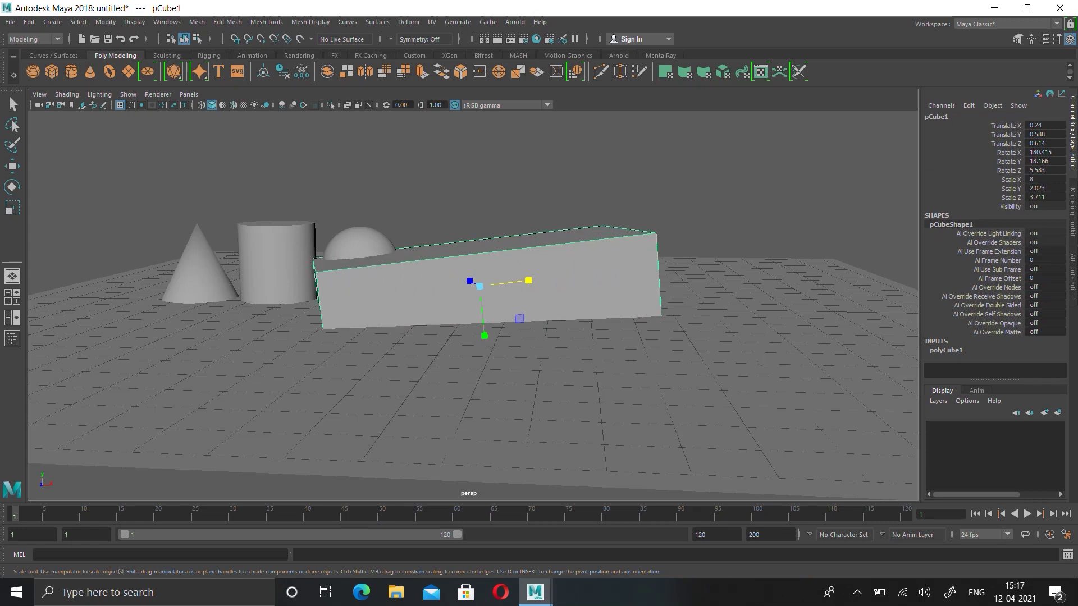
{"action": "key", "text": "ctrl+z"}
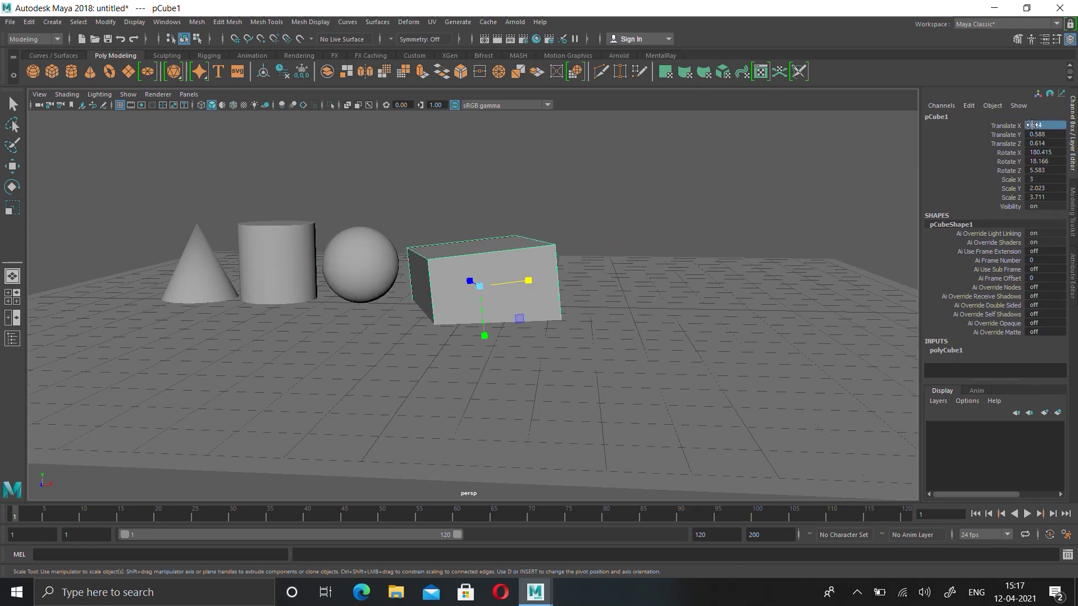
Step: Reset the cube's Translate X, Y and Z to 0
{"action": "left_click_drag", "start_coordinate": [1033, 125], "coordinate": [1061, 143], "text": "ctrl"}
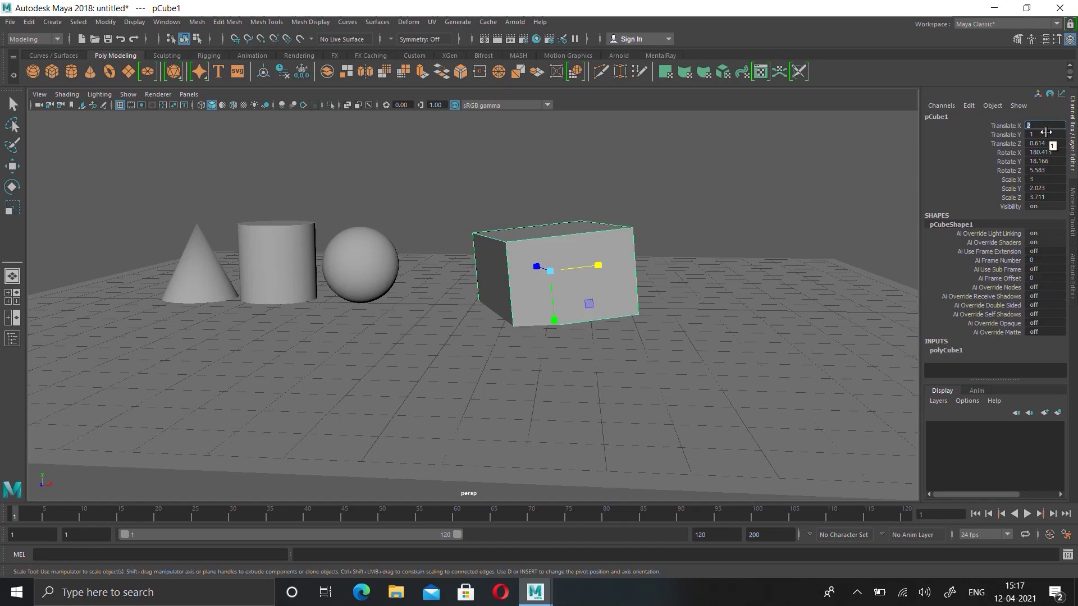
{"action": "key", "text": "Return"}
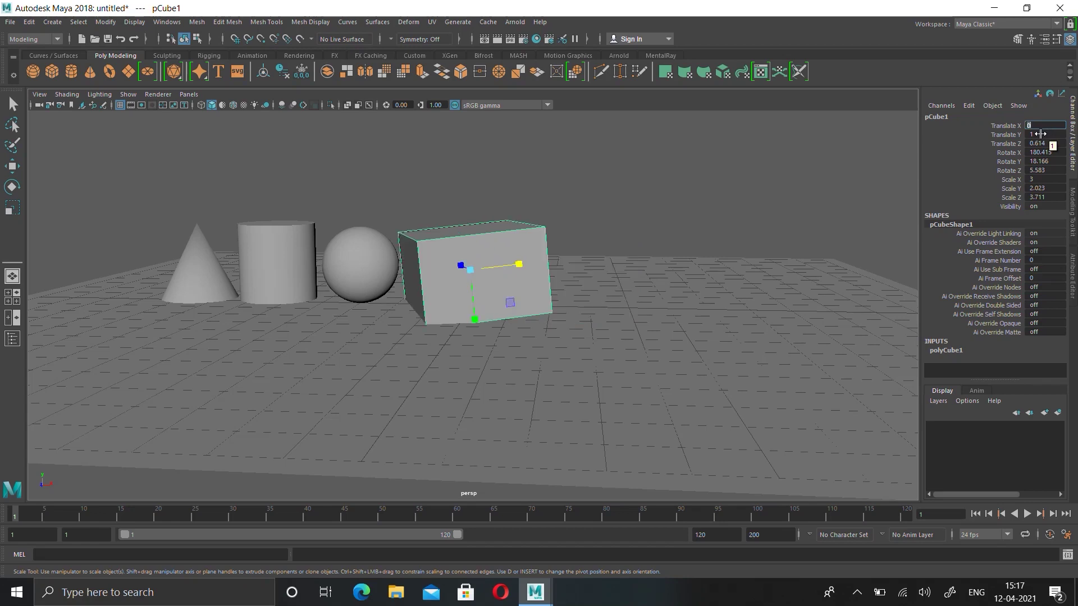
{"action": "left_click", "coordinate": [1039, 135]}
{"action": "type", "text": "0"}
{"action": "key", "text": "Return"}
{"action": "left_click", "coordinate": [1043, 143]}
{"action": "type", "text": "0"}
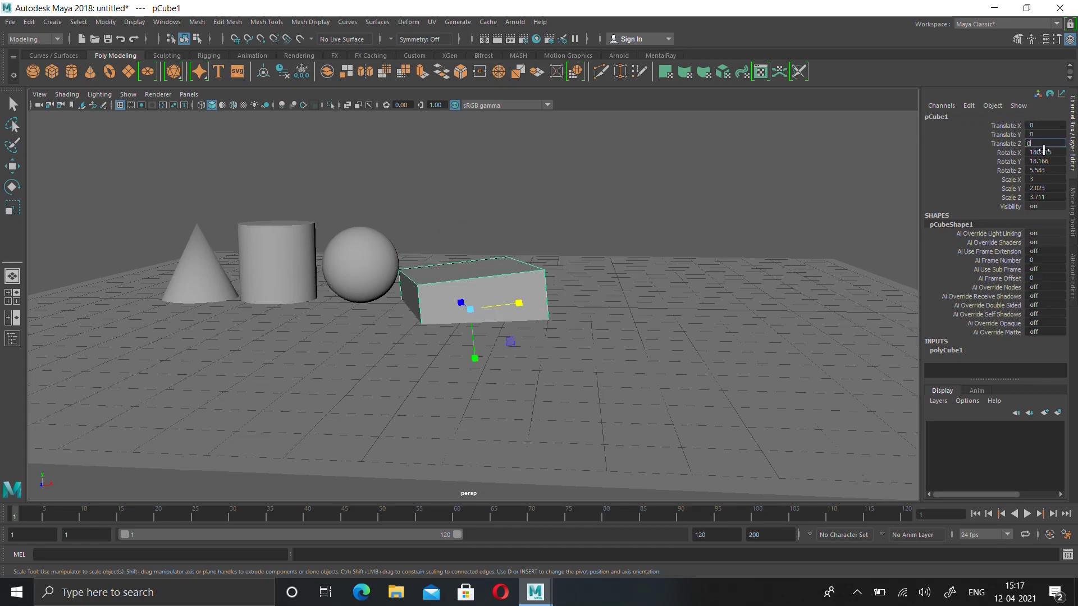
{"action": "key", "text": "Return"}
Step: Reset the cube's Rotate X, Y and Z to 0, leveling the box
{"action": "left_click", "coordinate": [1043, 152]}
{"action": "type", "text": "0"}
{"action": "key", "text": "Return"}
{"action": "left_click", "coordinate": [1044, 161]}
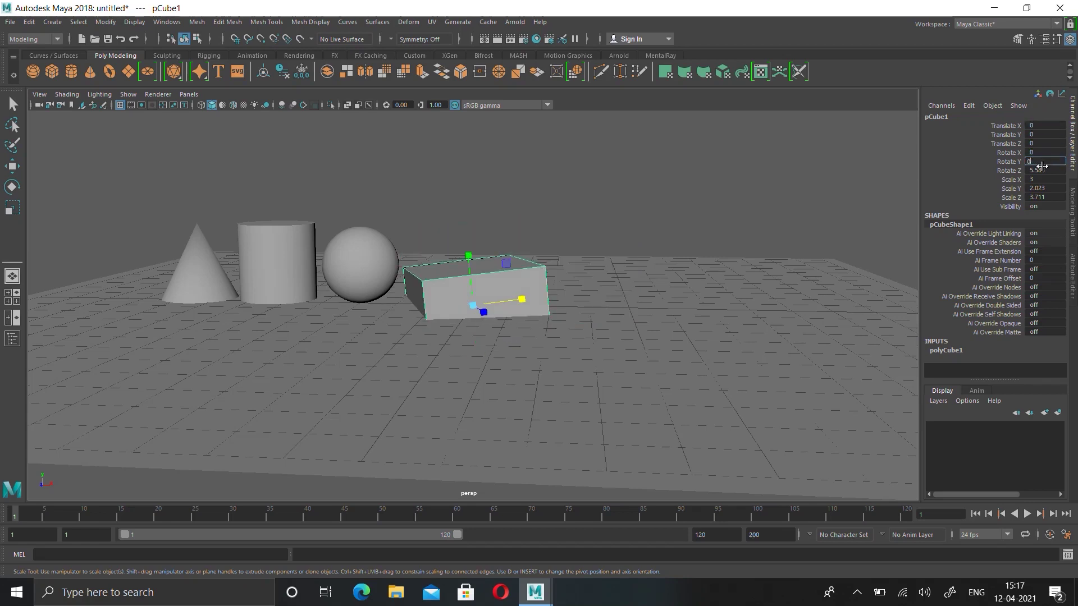
{"action": "key", "text": "Return"}
{"action": "left_click", "coordinate": [1042, 169]}
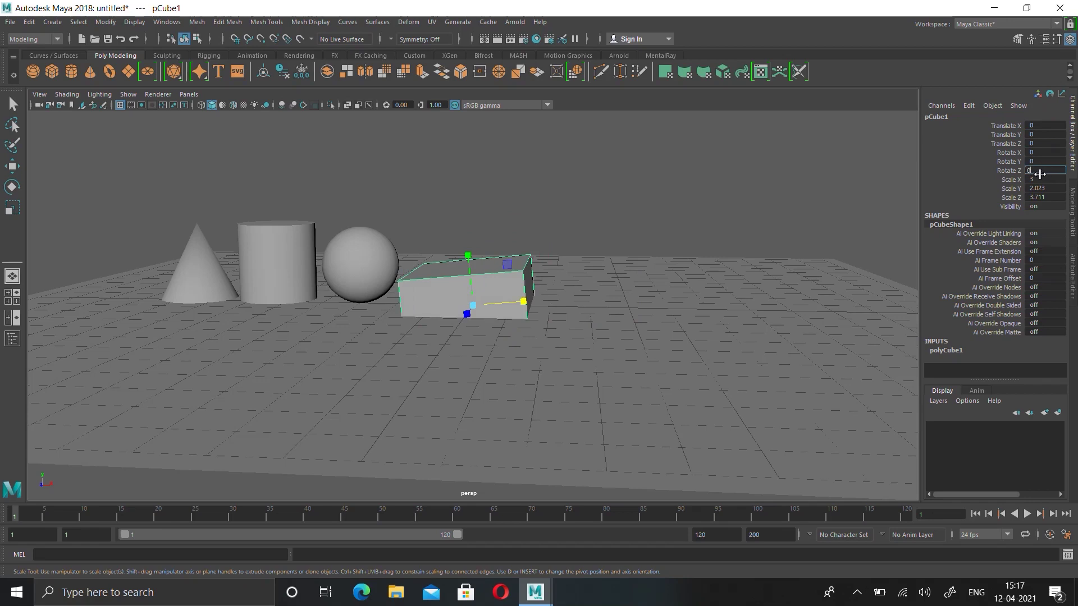
{"action": "type", "text": "0"}
{"action": "key", "text": "Return"}
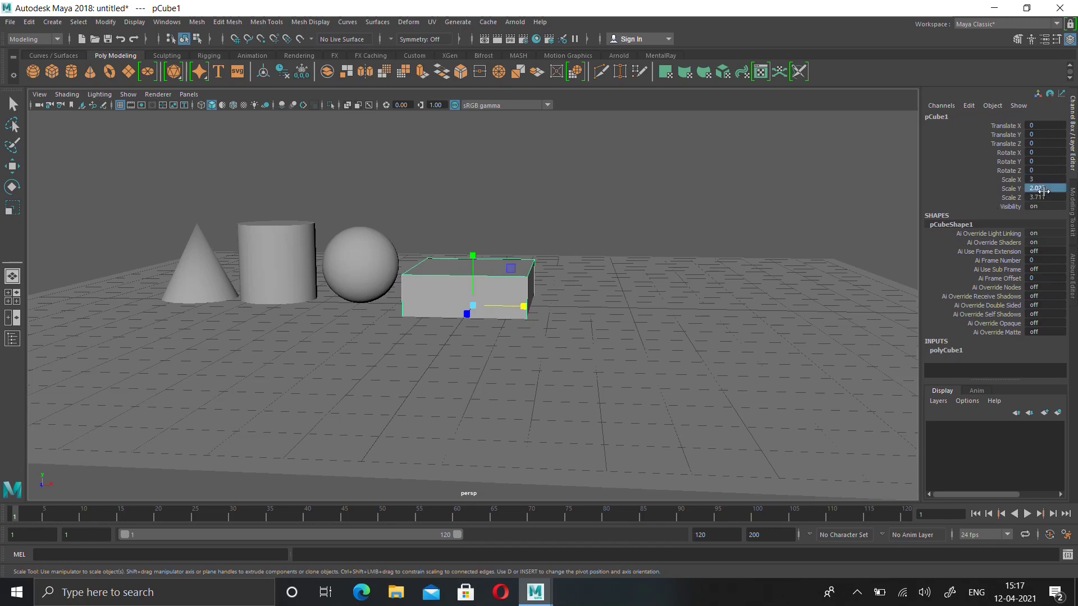
Step: Flatten the cube by setting its Scale X, Y and Z values to 0
{"action": "key", "text": "Return"}
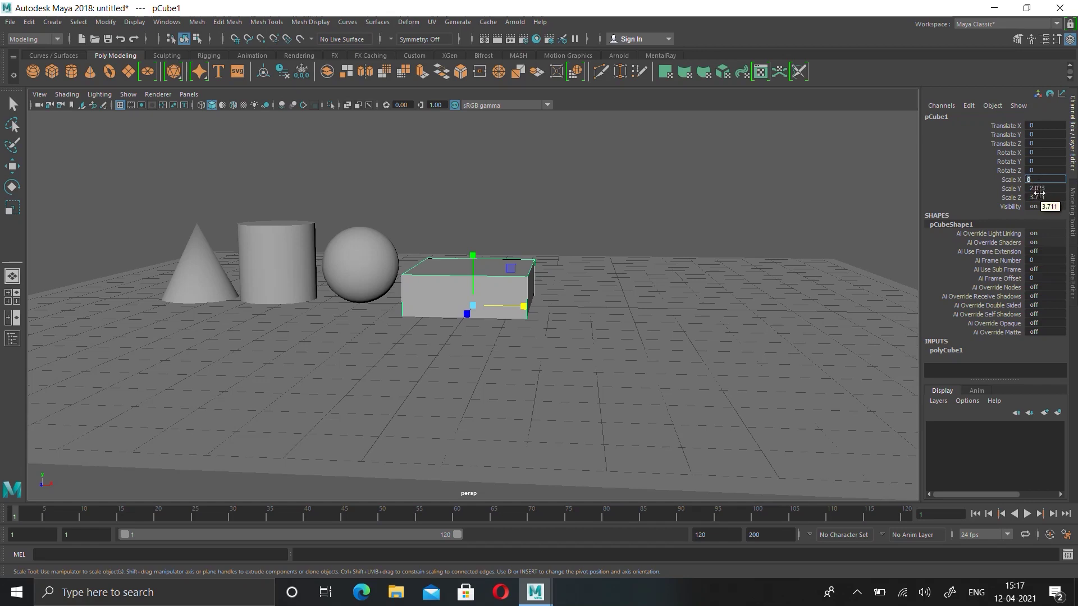
{"action": "key", "text": "Return"}
{"action": "double_click", "coordinate": [1043, 190]}
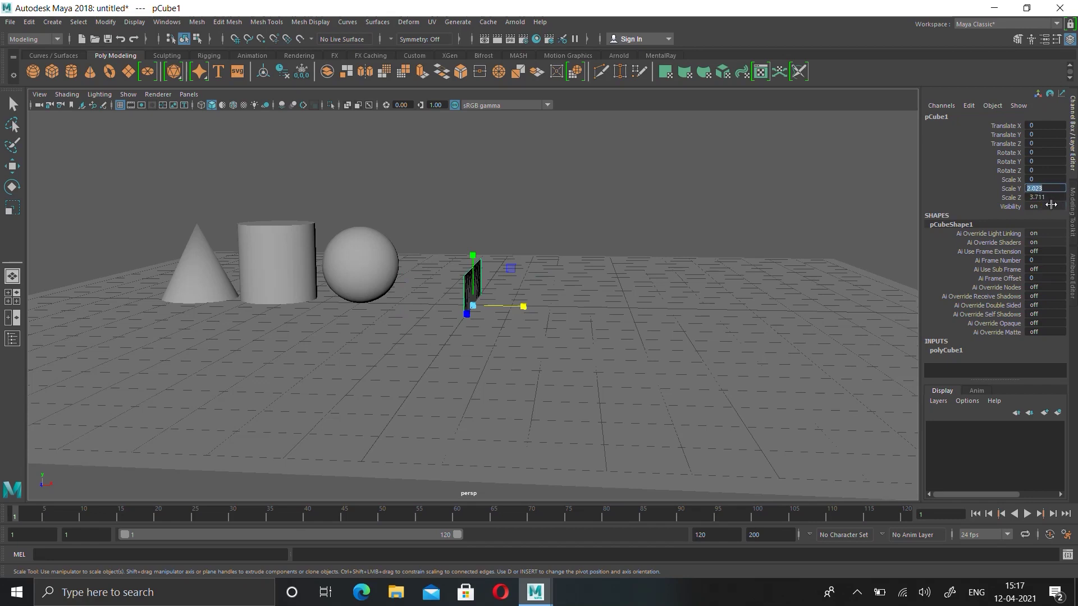
{"action": "double_click", "coordinate": [1044, 198]}
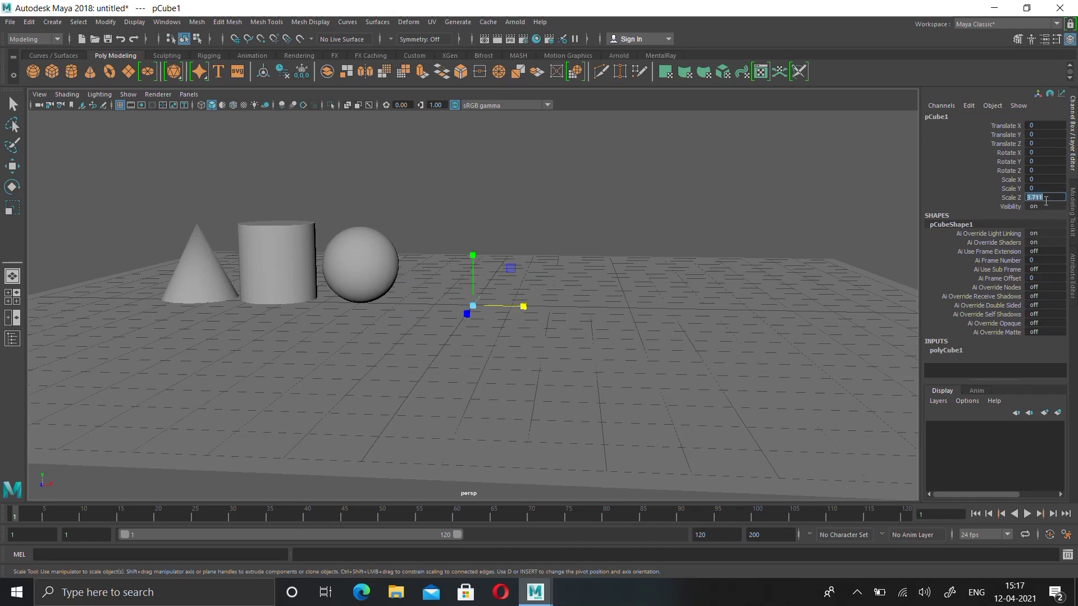
{"action": "type", "text": "0"}
{"action": "double_click", "coordinate": [1042, 180]}
Step: Restore the cube's Scale X, Y and Z to 1, then deselect it
{"action": "double_click", "coordinate": [1040, 190]}
{"action": "key", "text": "Return"}
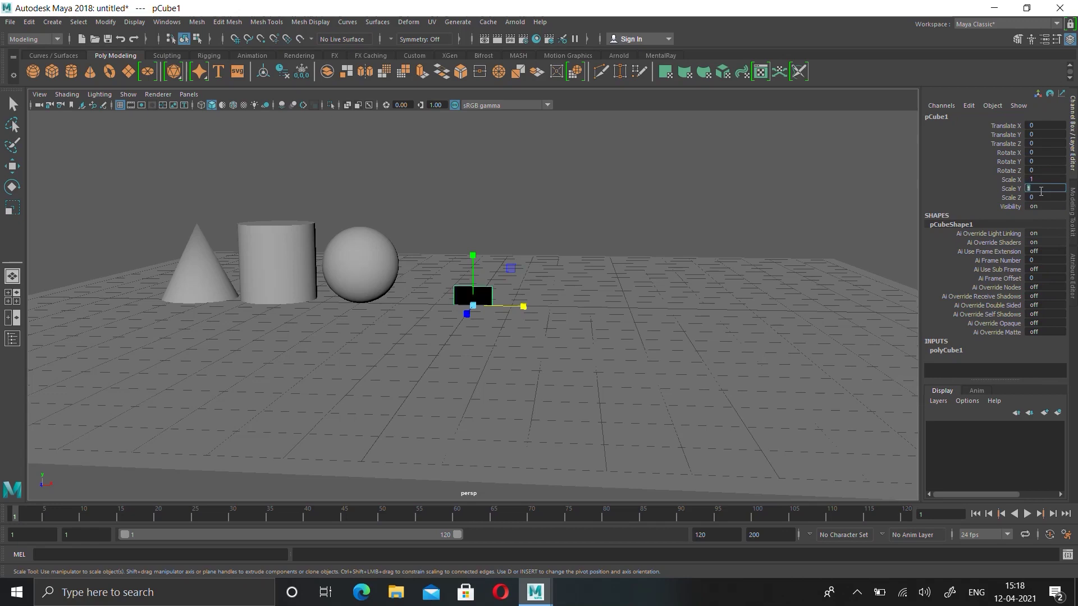
{"action": "double_click", "coordinate": [1036, 193]}
{"action": "type", "text": "1"}
{"action": "key", "text": "Return"}
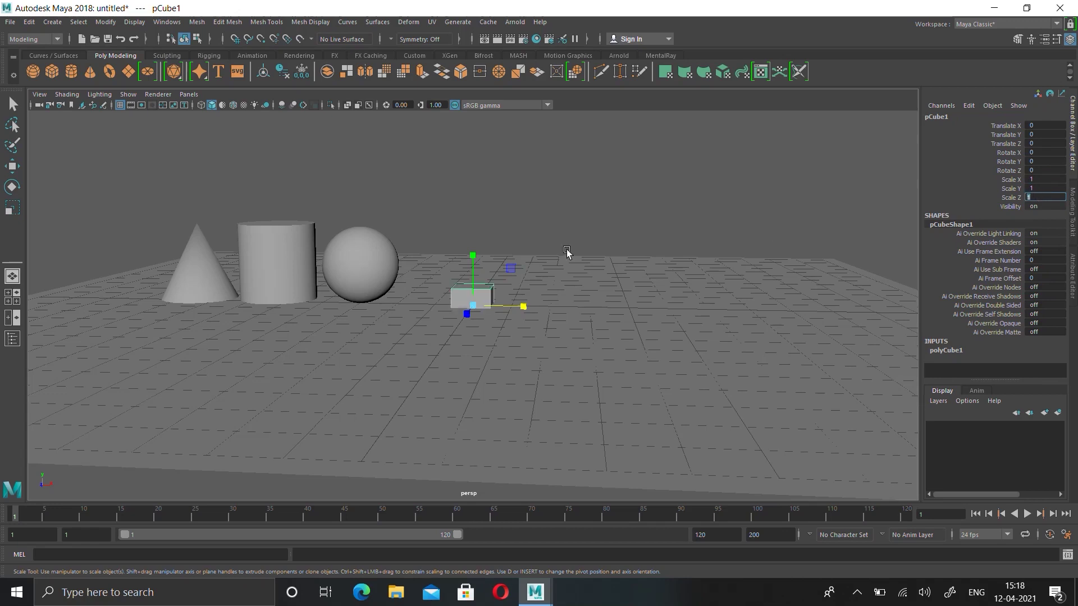
{"action": "type", "text": "ww"}
{"action": "left_click", "coordinate": [597, 257]}
Step: Move the cube to -1.302, 0.505, 0 so it rests on the grid beside the sphere
{"action": "key", "text": "w"}
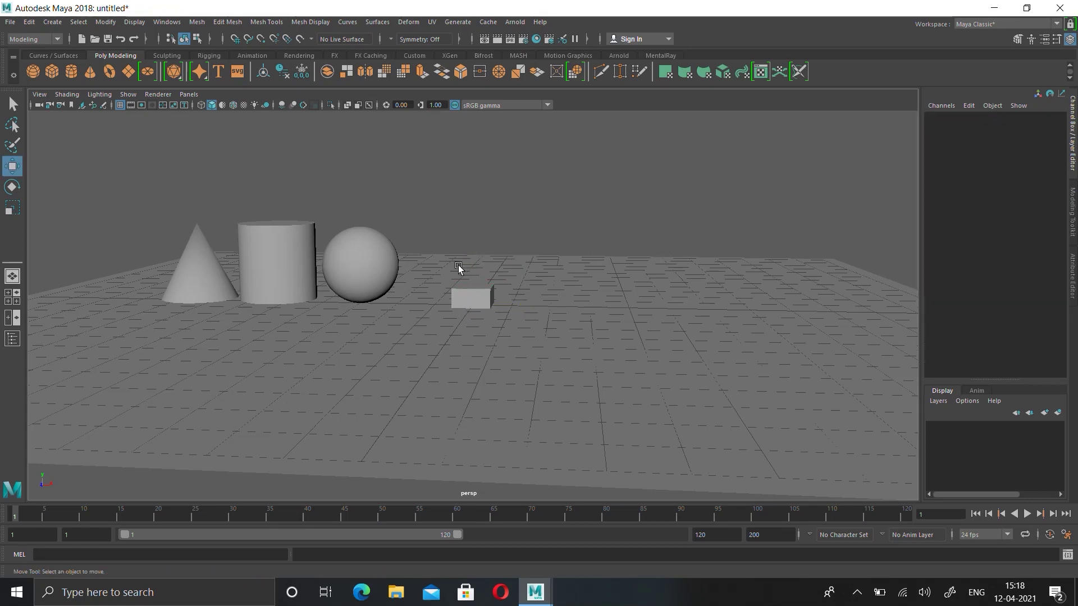
{"action": "left_click", "coordinate": [470, 298]}
{"action": "left_click_drag", "start_coordinate": [474, 251], "coordinate": [475, 238]}
{"action": "left_click_drag", "start_coordinate": [523, 287], "coordinate": [477, 289]}
{"action": "mouse_move", "coordinate": [392, 323]}
{"action": "left_mouse_down", "text": "alt"}
{"action": "mouse_move", "coordinate": [561, 328]}
{"action": "mouse_move", "coordinate": [388, 324]}
{"action": "left_mouse_up", "text": "alt"}
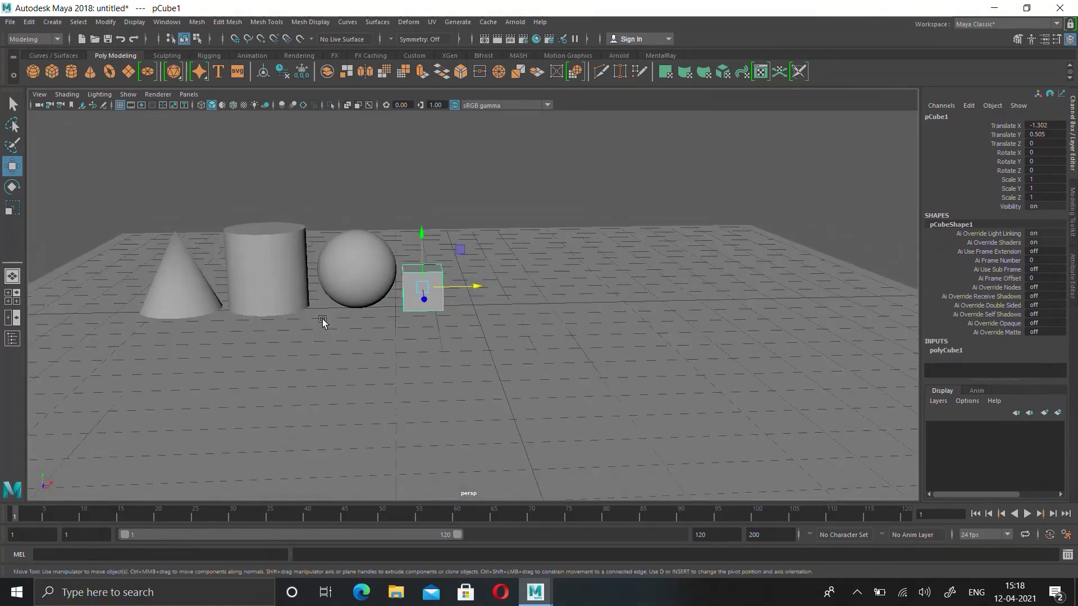
{"action": "middle_click_drag", "start_coordinate": [325, 320], "coordinate": [500, 334], "text": "alt"}
{"action": "scroll", "coordinate": [463, 364], "scroll_direction": "up", "scroll_amount": 4}
{"action": "left_click_drag", "start_coordinate": [462, 363], "coordinate": [669, 335], "text": "alt"}
{"action": "left_click_drag", "start_coordinate": [762, 328], "coordinate": [633, 335], "text": "alt"}
{"action": "left_click", "coordinate": [608, 289]}
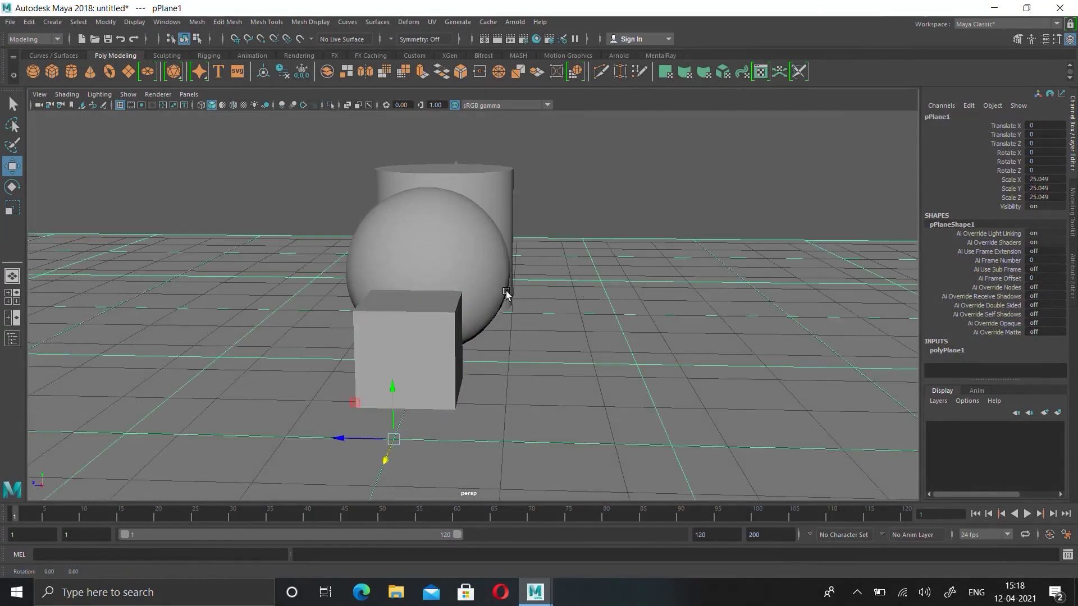
{"action": "left_click_drag", "start_coordinate": [505, 294], "coordinate": [621, 286], "text": "alt"}
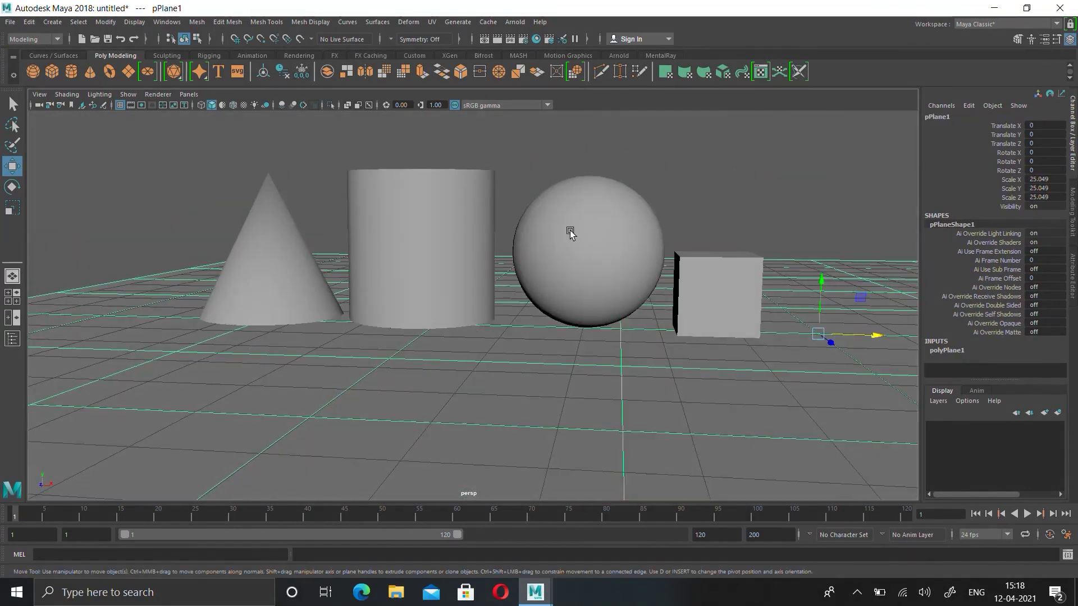
Step: Select the sphere, cube, cylinder and cone in turn, then orbit down to ground level
{"action": "left_click", "coordinate": [595, 212]}
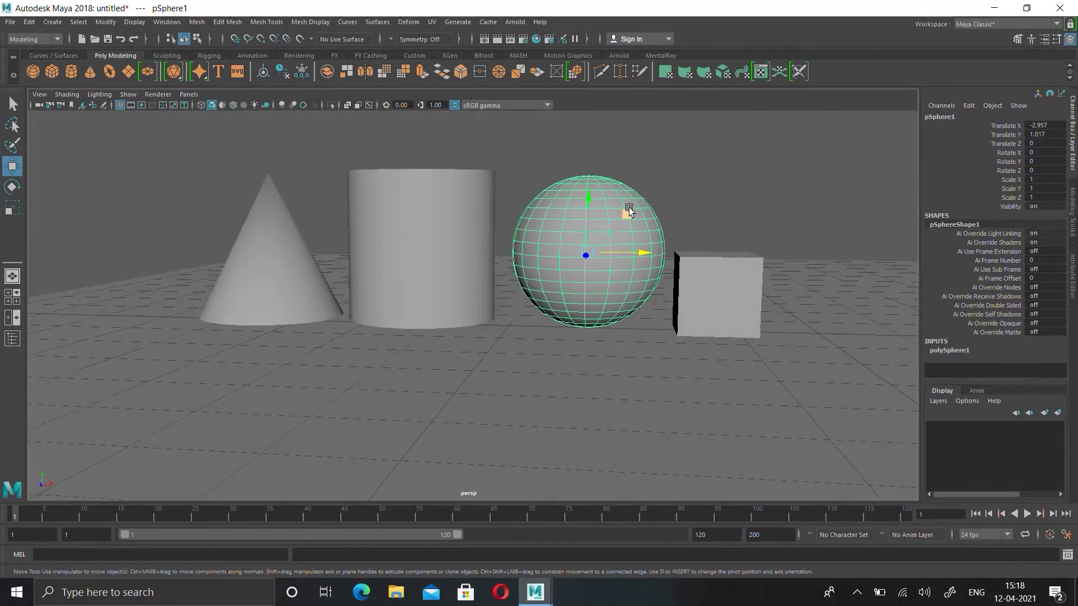
{"action": "left_click", "coordinate": [733, 275]}
{"action": "left_click", "coordinate": [412, 237]}
{"action": "left_click", "coordinate": [291, 261]}
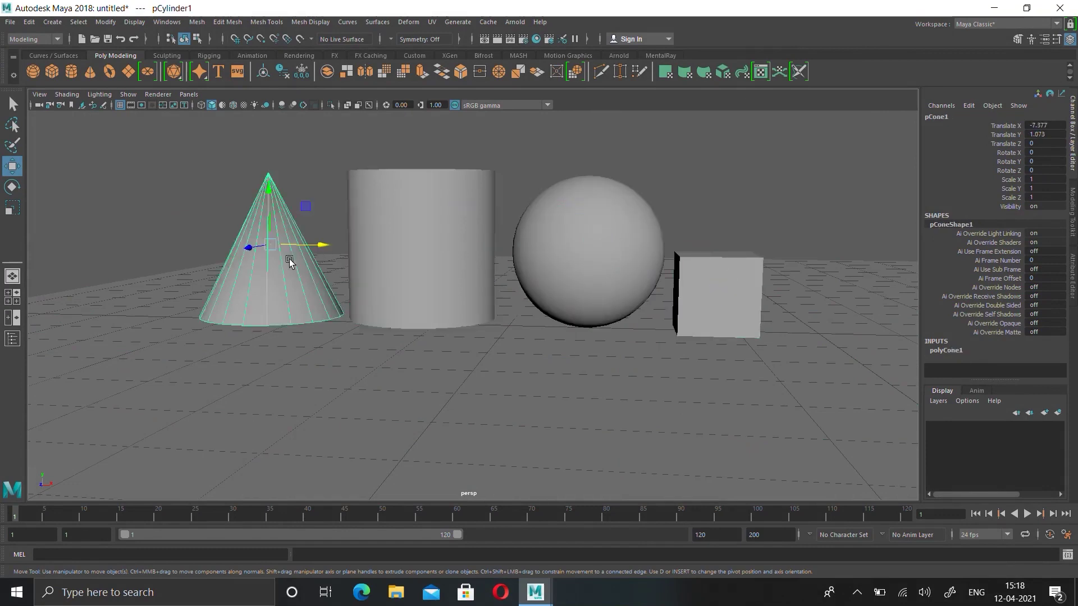
{"action": "left_click", "coordinate": [412, 231]}
{"action": "left_click", "coordinate": [578, 236]}
{"action": "left_click", "coordinate": [707, 269]}
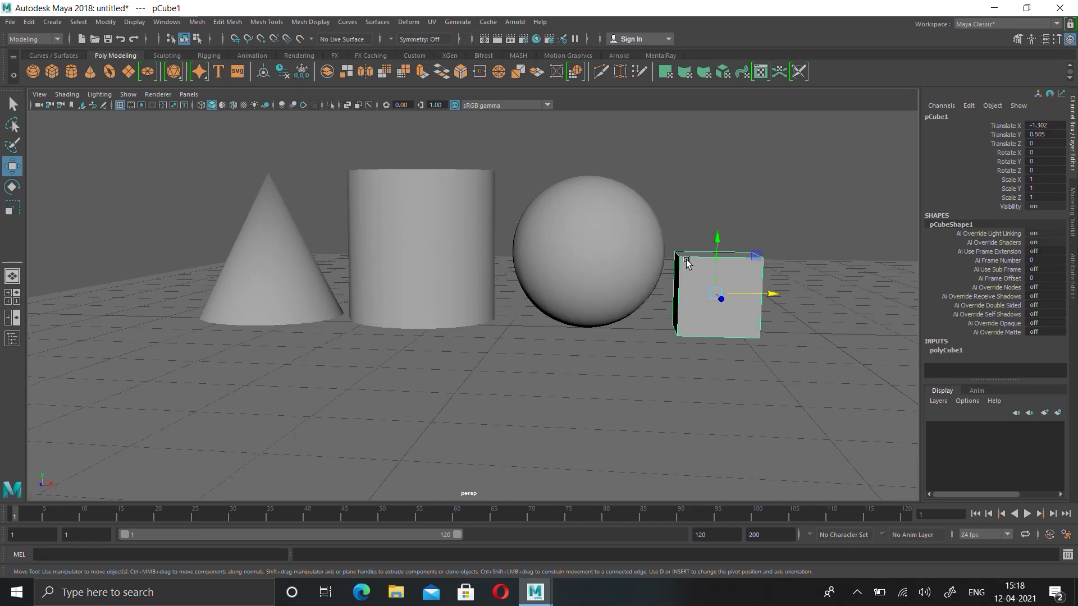
{"action": "mouse_move", "coordinate": [647, 339]}
{"action": "left_mouse_down", "text": "alt"}
{"action": "mouse_move", "coordinate": [561, 350]}
{"action": "mouse_move", "coordinate": [695, 332]}
{"action": "mouse_move", "coordinate": [645, 339]}
{"action": "mouse_move", "coordinate": [714, 353]}
{"action": "mouse_move", "coordinate": [630, 358]}
{"action": "mouse_move", "coordinate": [624, 343]}
{"action": "mouse_move", "coordinate": [649, 349]}
{"action": "left_mouse_up", "text": "alt"}
{"action": "middle_click_drag", "start_coordinate": [715, 361], "coordinate": [673, 364], "text": "alt"}
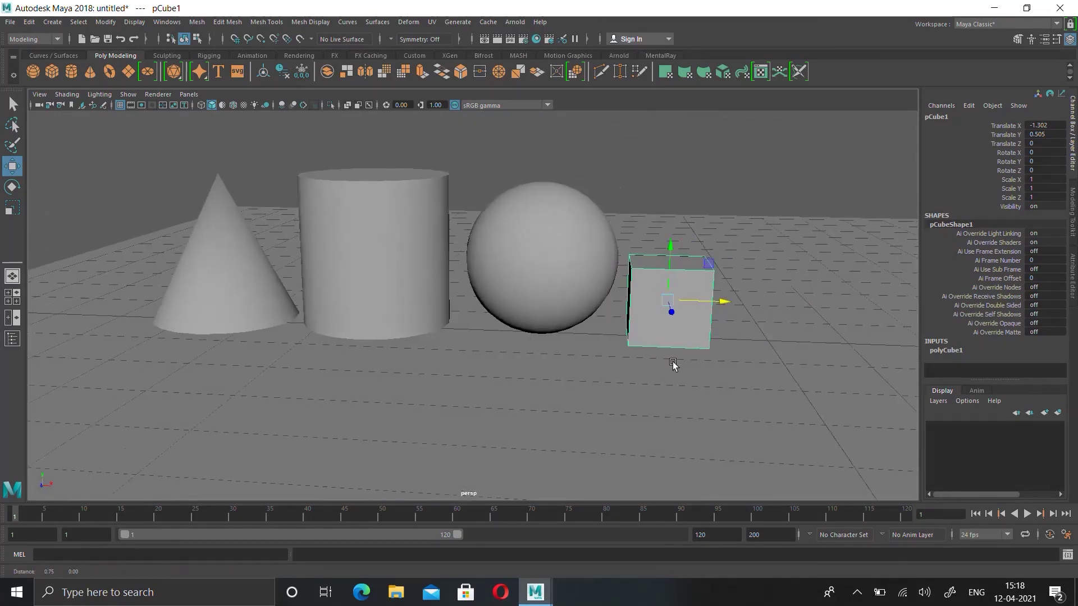
{"action": "left_click_drag", "start_coordinate": [673, 364], "coordinate": [522, 377], "text": "alt"}
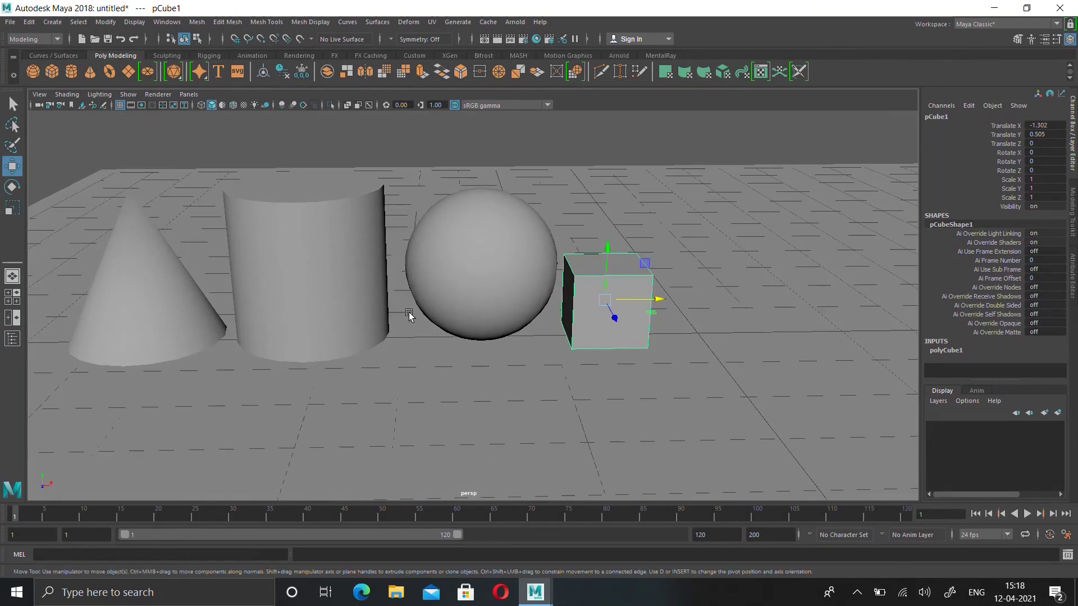
{"action": "left_click", "coordinate": [736, 325]}
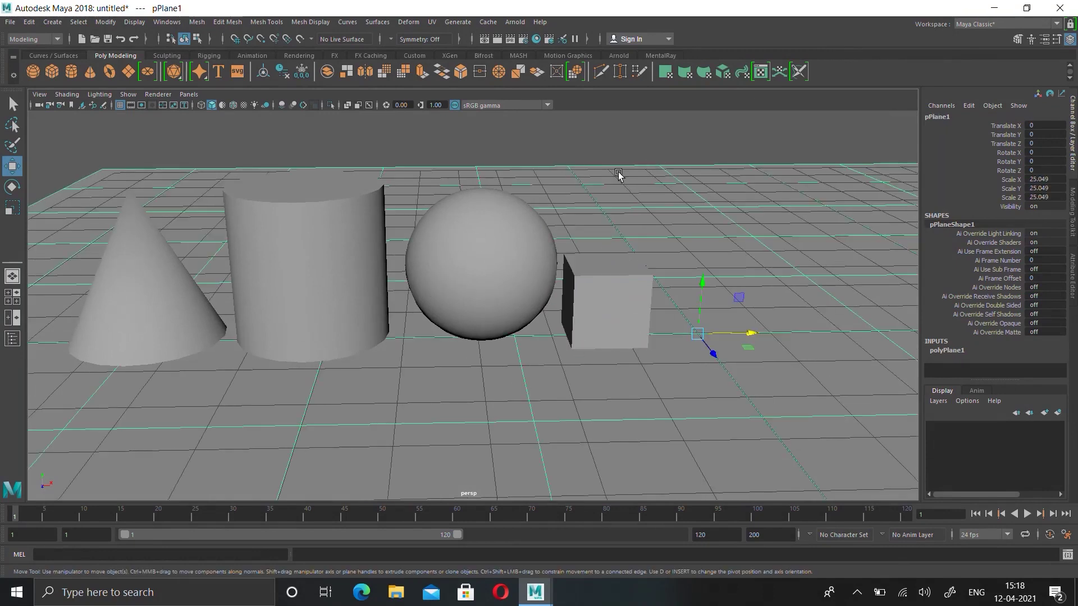
{"action": "left_click", "coordinate": [607, 151]}
{"action": "left_click_drag", "start_coordinate": [640, 332], "coordinate": [640, 315], "text": "alt"}
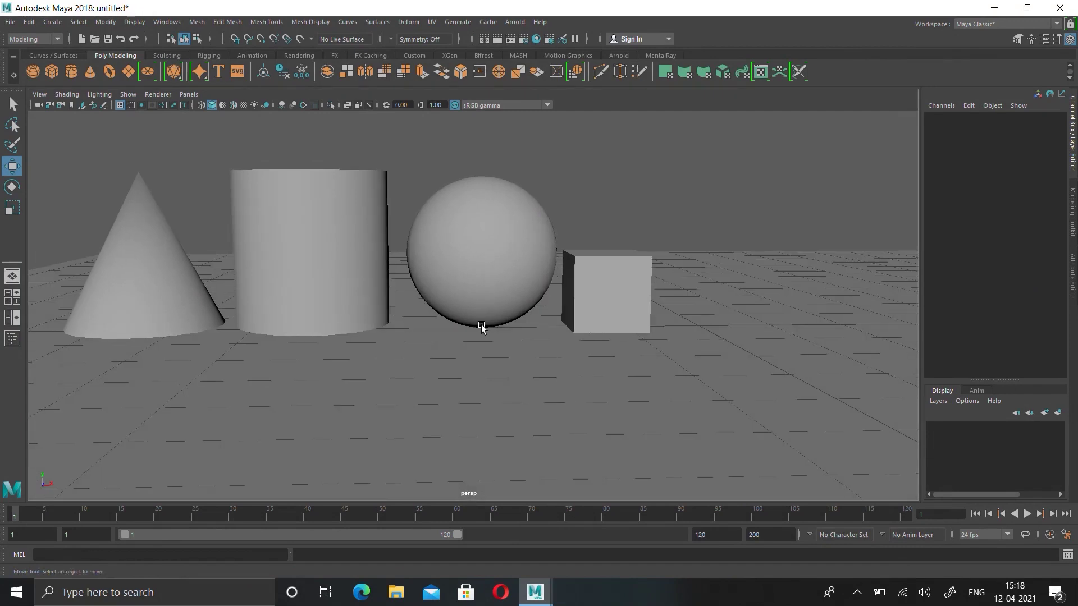
Step: Stack the sphere on top of the cube at X -1.304, Y 1.987
{"action": "left_click", "coordinate": [480, 262]}
{"action": "left_click_drag", "start_coordinate": [483, 195], "coordinate": [486, 125]}
{"action": "left_click_drag", "start_coordinate": [524, 178], "coordinate": [652, 183]}
{"action": "mouse_move", "coordinate": [728, 265]}
{"action": "left_mouse_down", "text": "alt"}
{"action": "mouse_move", "coordinate": [696, 265]}
{"action": "mouse_move", "coordinate": [744, 268]}
{"action": "left_mouse_up", "text": "alt"}
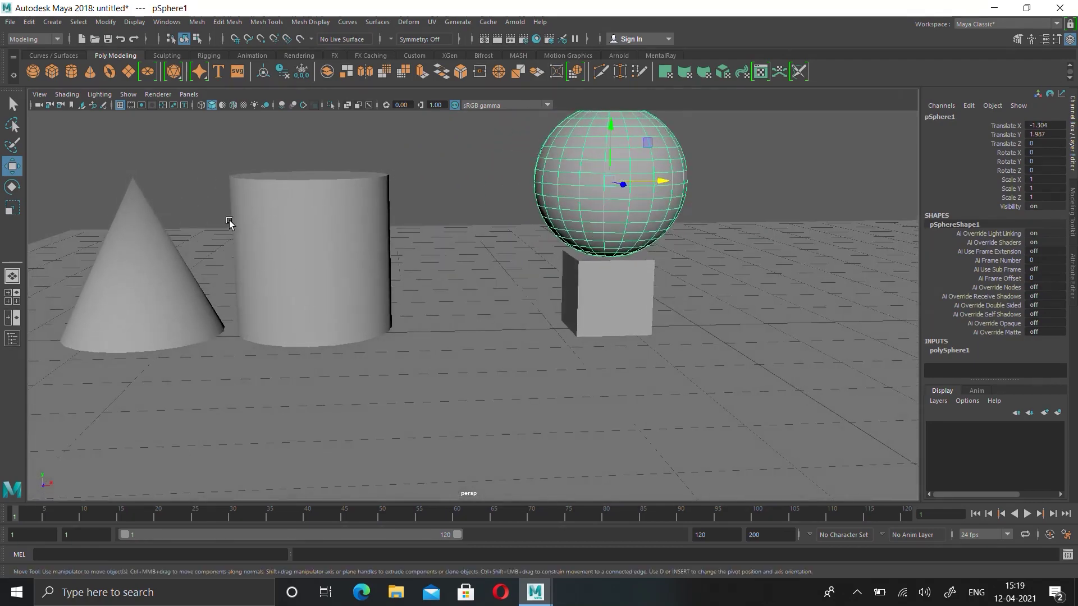
Step: Slide the cylinder over so it sits next to the cube
{"action": "left_click", "coordinate": [278, 237]}
{"action": "left_click_drag", "start_coordinate": [371, 252], "coordinate": [555, 293]}
{"action": "left_click_drag", "start_coordinate": [643, 295], "coordinate": [683, 306], "text": "alt"}
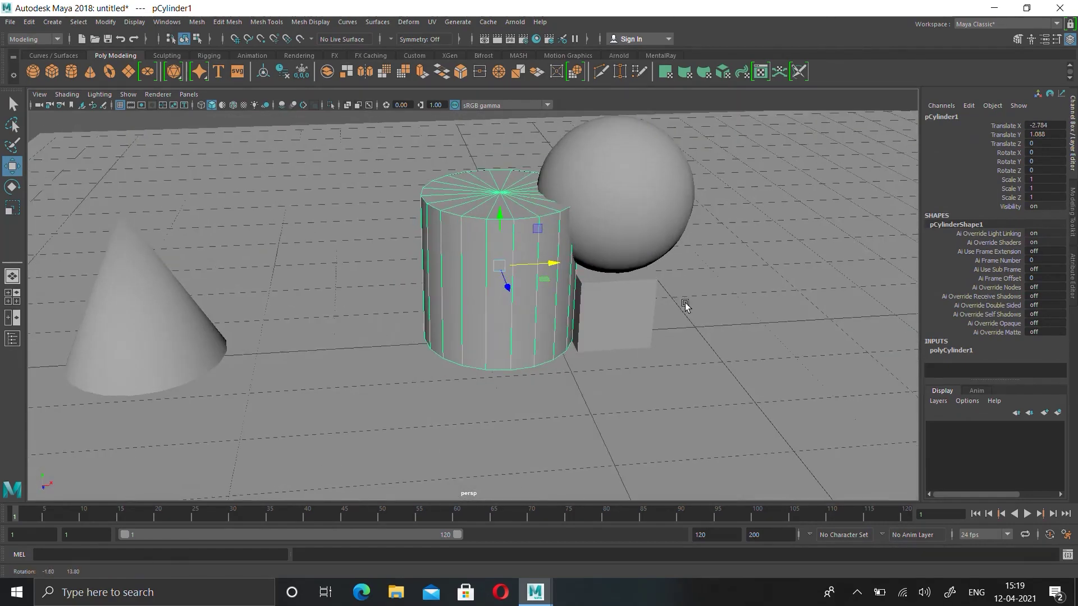
{"action": "left_click", "coordinate": [148, 311]}
Step: Raise the cone and seat it centered on the cylinder top, orbiting to check the fit
{"action": "left_click_drag", "start_coordinate": [132, 247], "coordinate": [116, 82]}
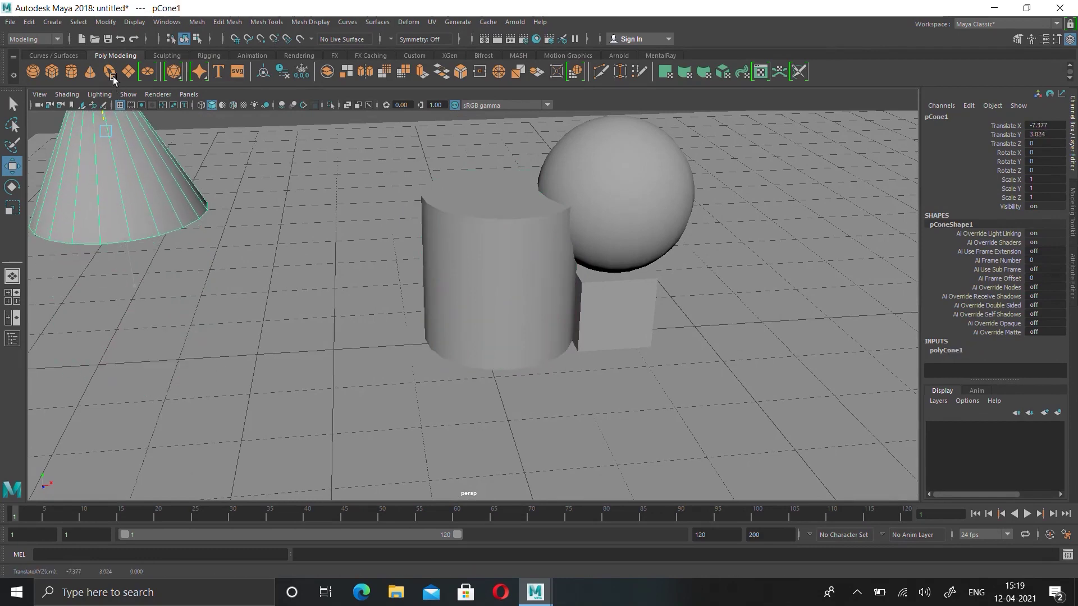
{"action": "scroll", "coordinate": [240, 264], "scroll_direction": "down", "scroll_amount": 5}
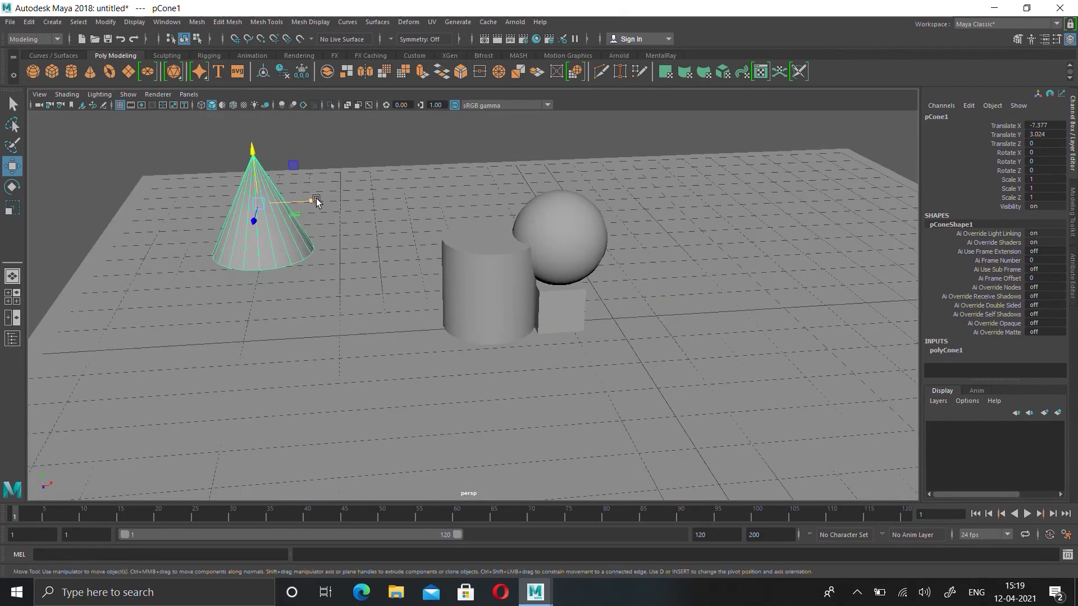
{"action": "left_click_drag", "start_coordinate": [315, 200], "coordinate": [453, 354]}
{"action": "left_click_drag", "start_coordinate": [437, 231], "coordinate": [438, 227]}
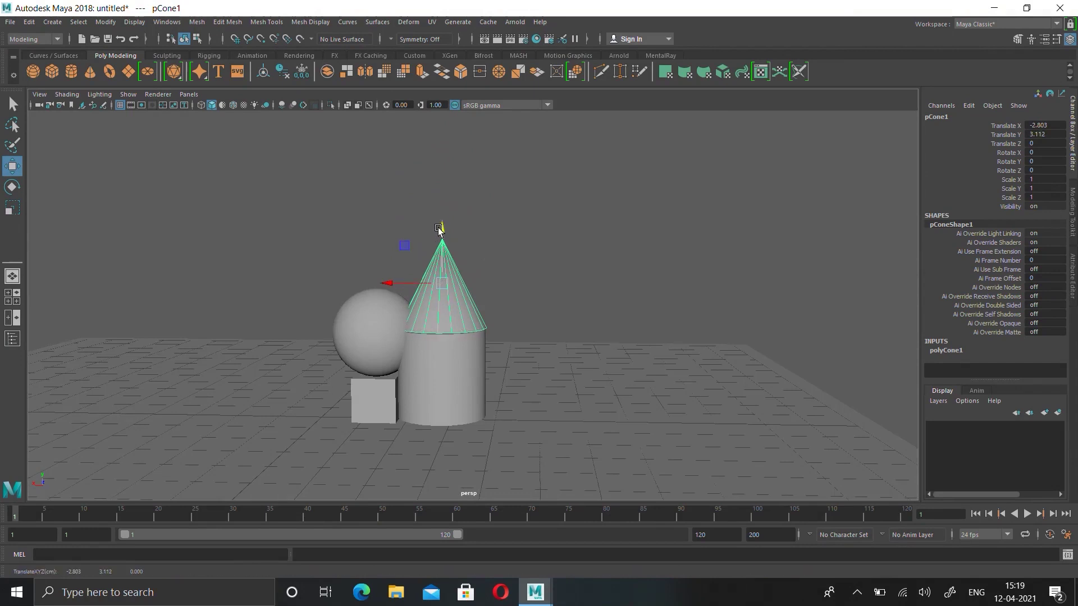
{"action": "left_click_drag", "start_coordinate": [394, 283], "coordinate": [390, 282]}
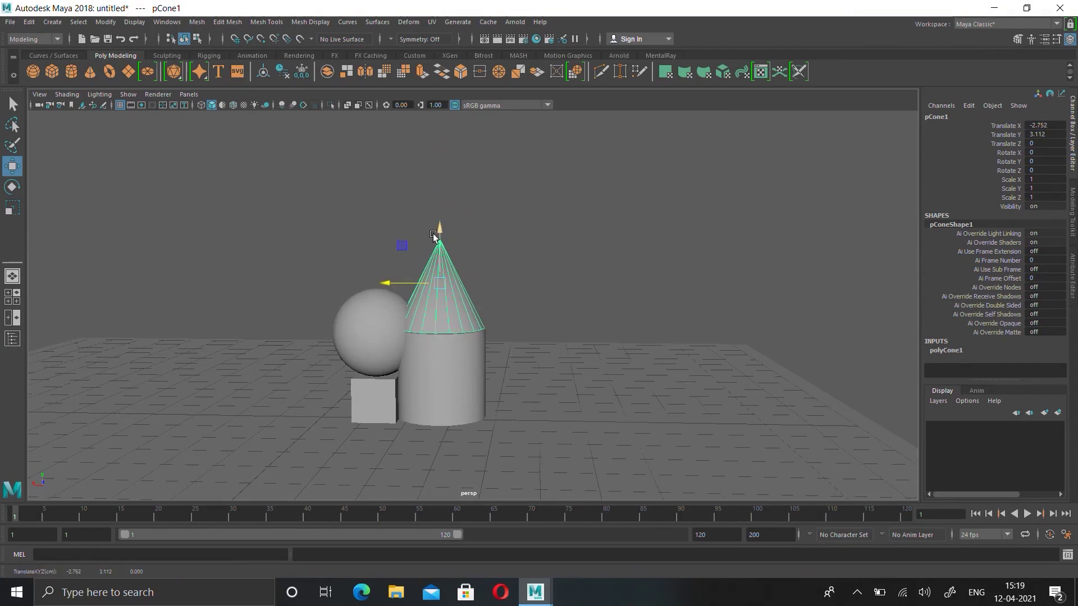
{"action": "left_click_drag", "start_coordinate": [437, 230], "coordinate": [438, 232]}
{"action": "left_click_drag", "start_coordinate": [633, 393], "coordinate": [389, 380], "text": "alt"}
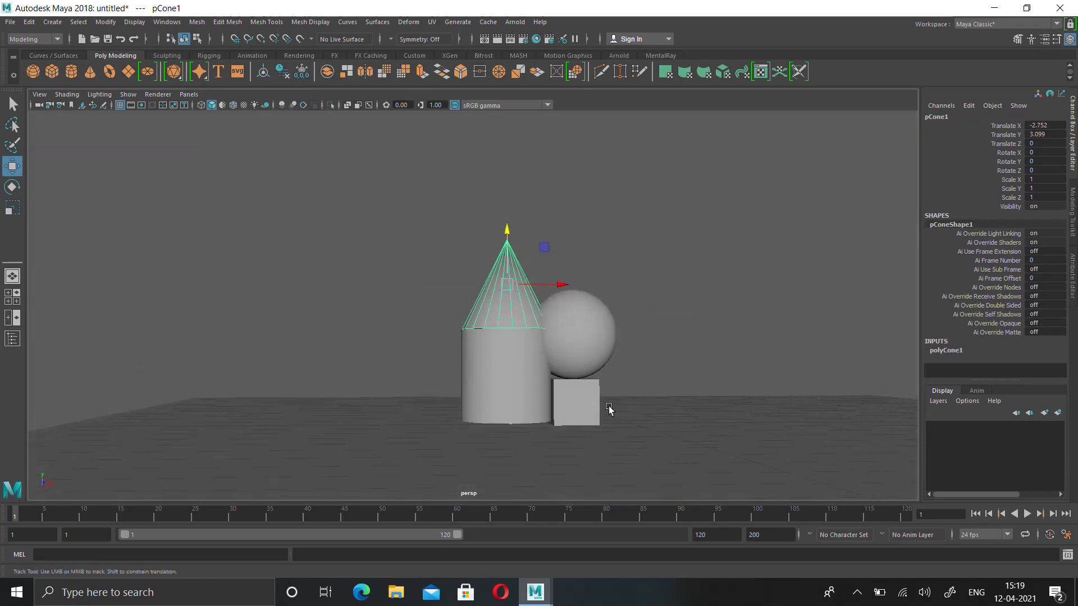
{"action": "middle_click_drag", "start_coordinate": [575, 406], "coordinate": [409, 398], "text": "alt"}
{"action": "right_click_drag", "start_coordinate": [410, 398], "coordinate": [541, 412], "text": "alt"}
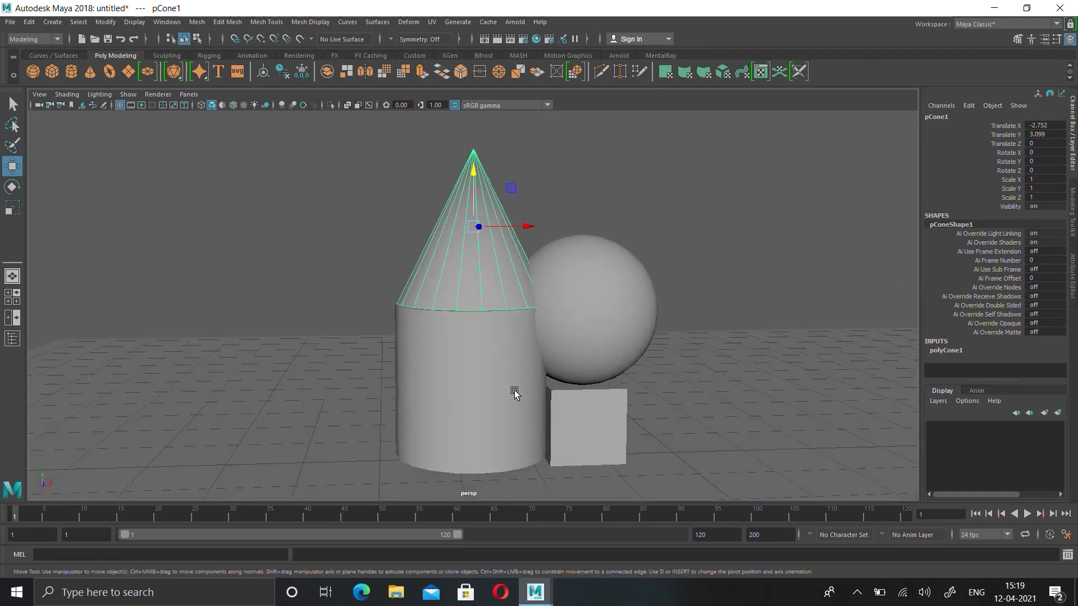
{"action": "mouse_move", "coordinate": [577, 408]}
{"action": "left_mouse_down", "text": "alt"}
{"action": "mouse_move", "coordinate": [551, 421]}
{"action": "mouse_move", "coordinate": [613, 431]}
{"action": "mouse_move", "coordinate": [575, 413]}
{"action": "mouse_move", "coordinate": [584, 420]}
{"action": "left_mouse_up", "text": "alt"}
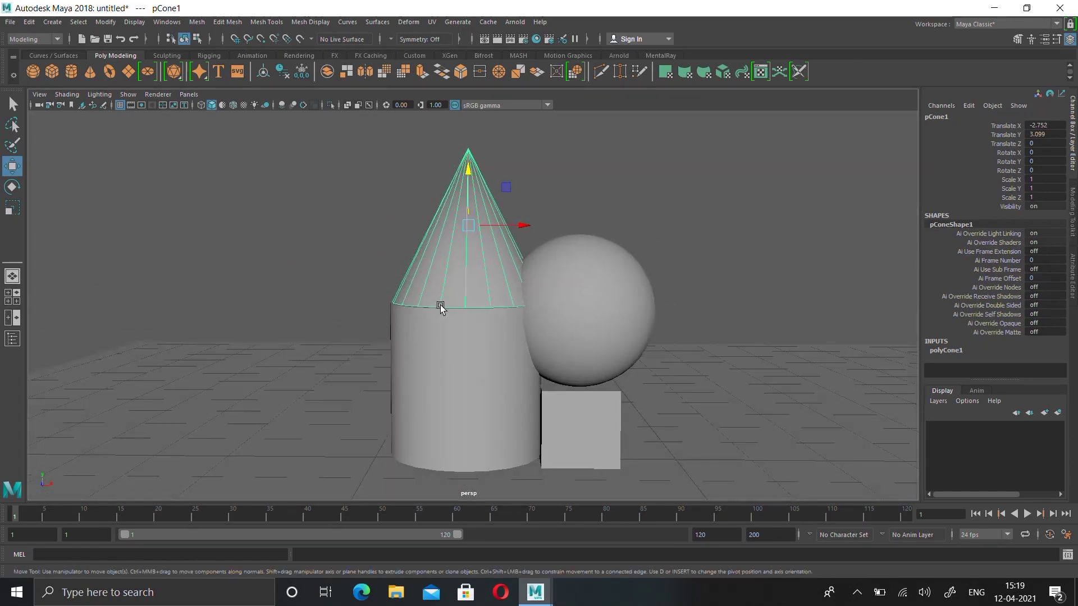
{"action": "right_click_drag", "start_coordinate": [467, 307], "coordinate": [561, 236]}
{"action": "left_click", "coordinate": [667, 224]}
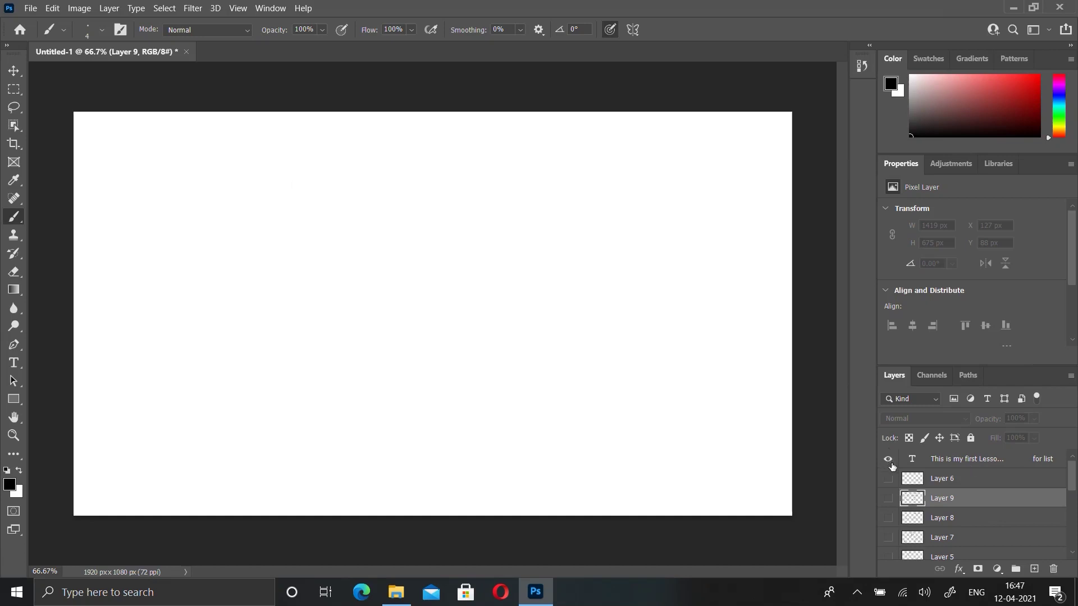
Step: Make the 'This is my first Lesson thank you for listening' text and Layer 10 signature visible
{"action": "left_click", "coordinate": [888, 459]}
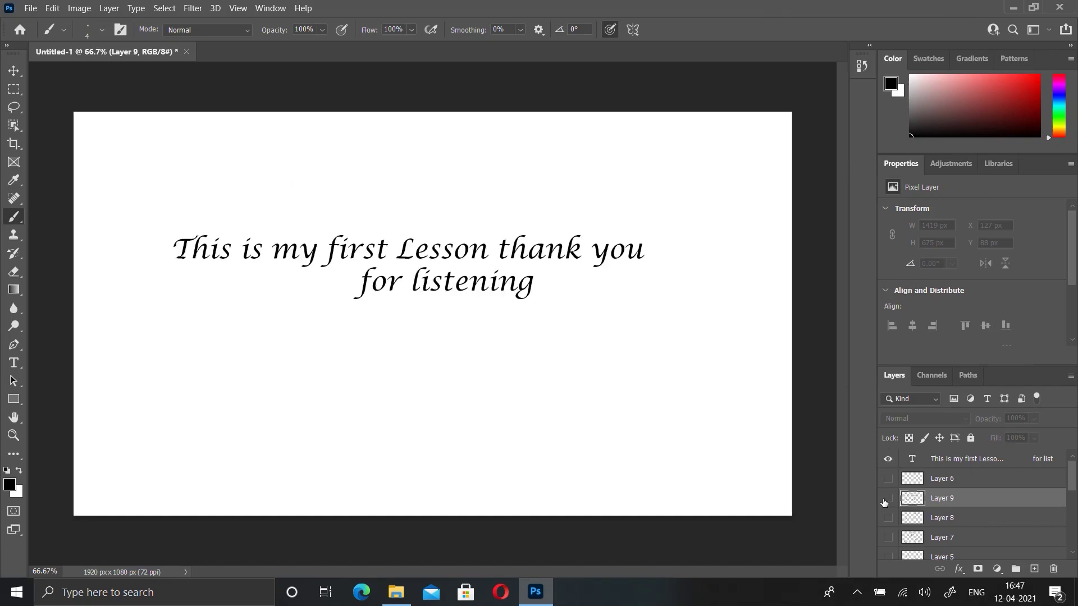
{"action": "left_click", "coordinate": [887, 498]}
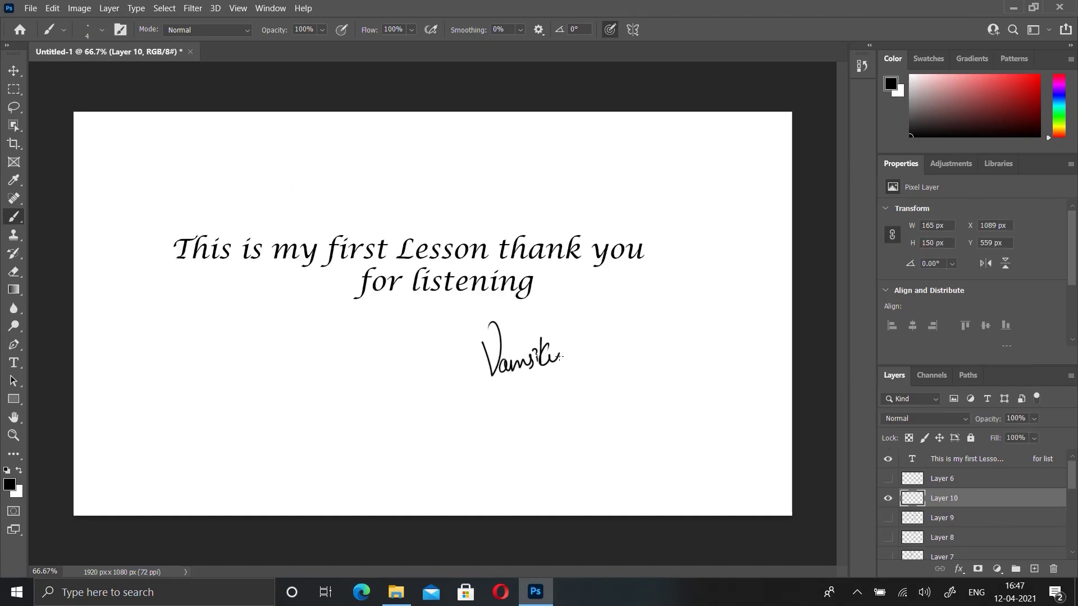